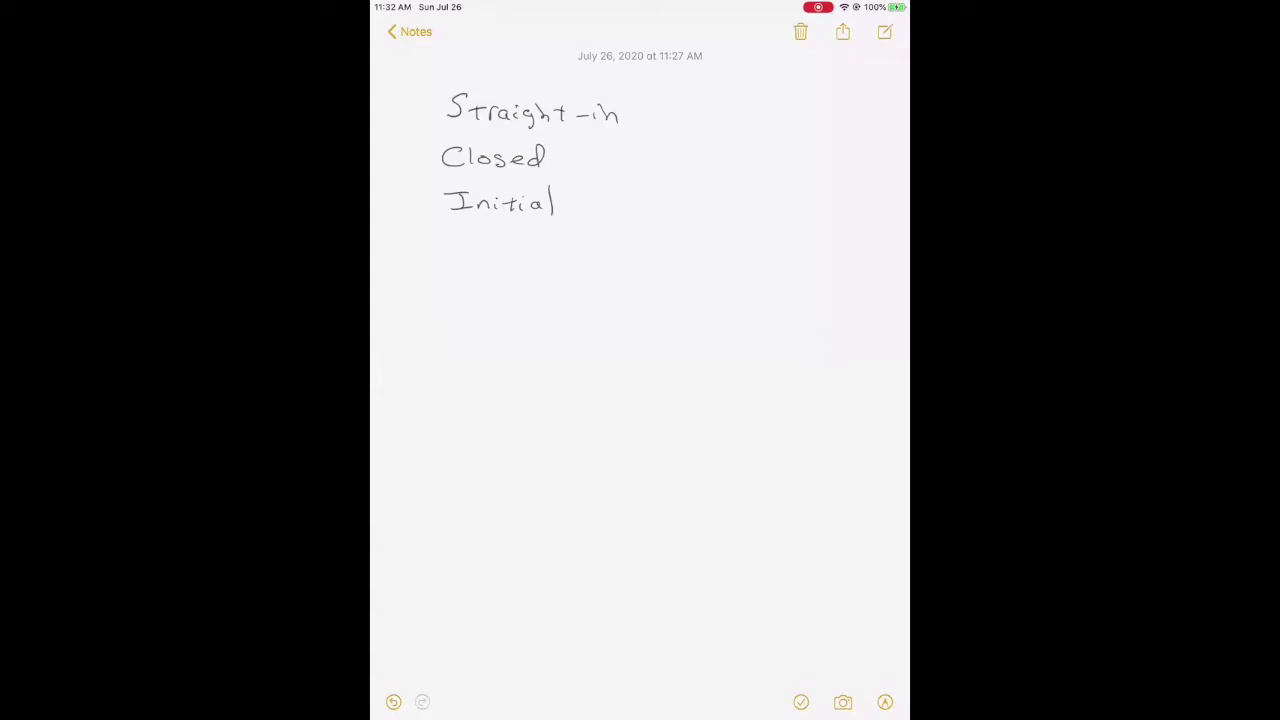
Step: Start a new note with a pink runway, a landing arrow and '140 ask closed' beside it
left_click(410, 31)
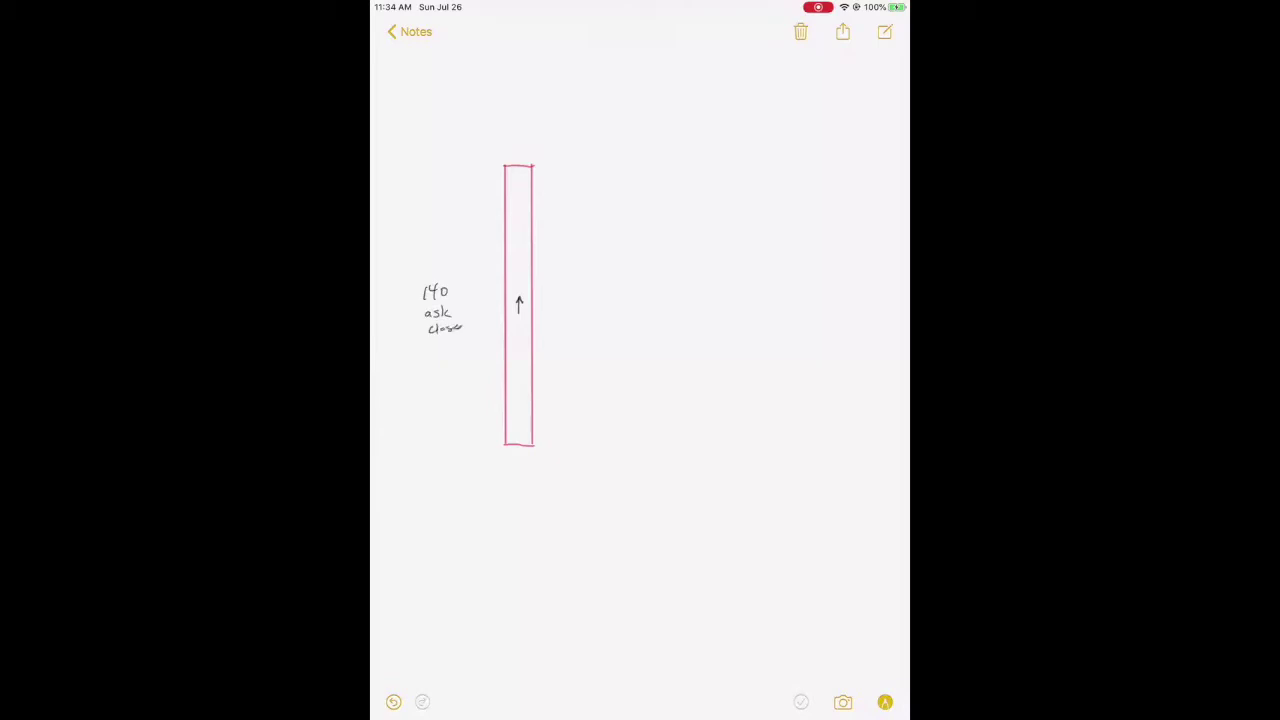
left_click(885, 702)
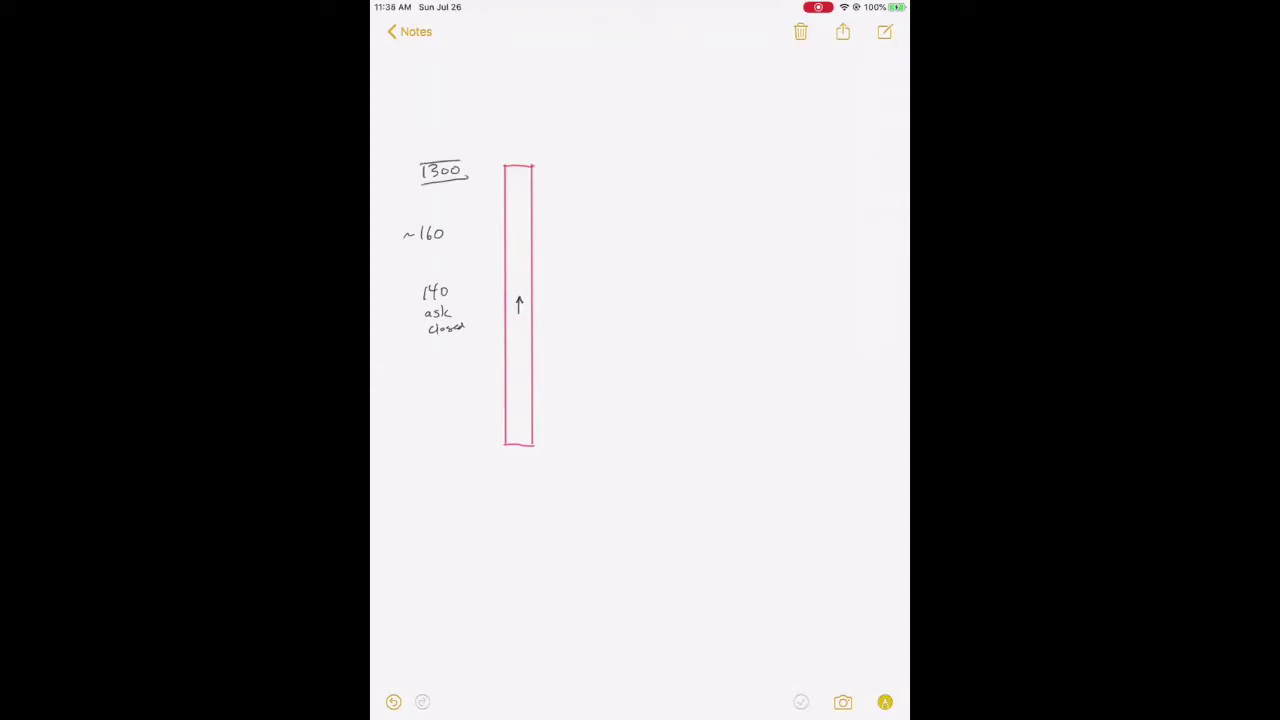
Step: Write an underlined '1800' right of the runway and curve the arrow's path up and right
left_click(885, 702)
mouse_move(729, 253)
left_mouse_down()
mouse_move(729, 270)
mouse_move(765, 263)
left_mouse_up()
mouse_move(726, 277)
left_mouse_down()
mouse_move(766, 275)
mouse_move(768, 249)
left_mouse_up()
mouse_move(519, 240)
left_mouse_down()
mouse_move(546, 196)
mouse_move(600, 180)
left_mouse_up()
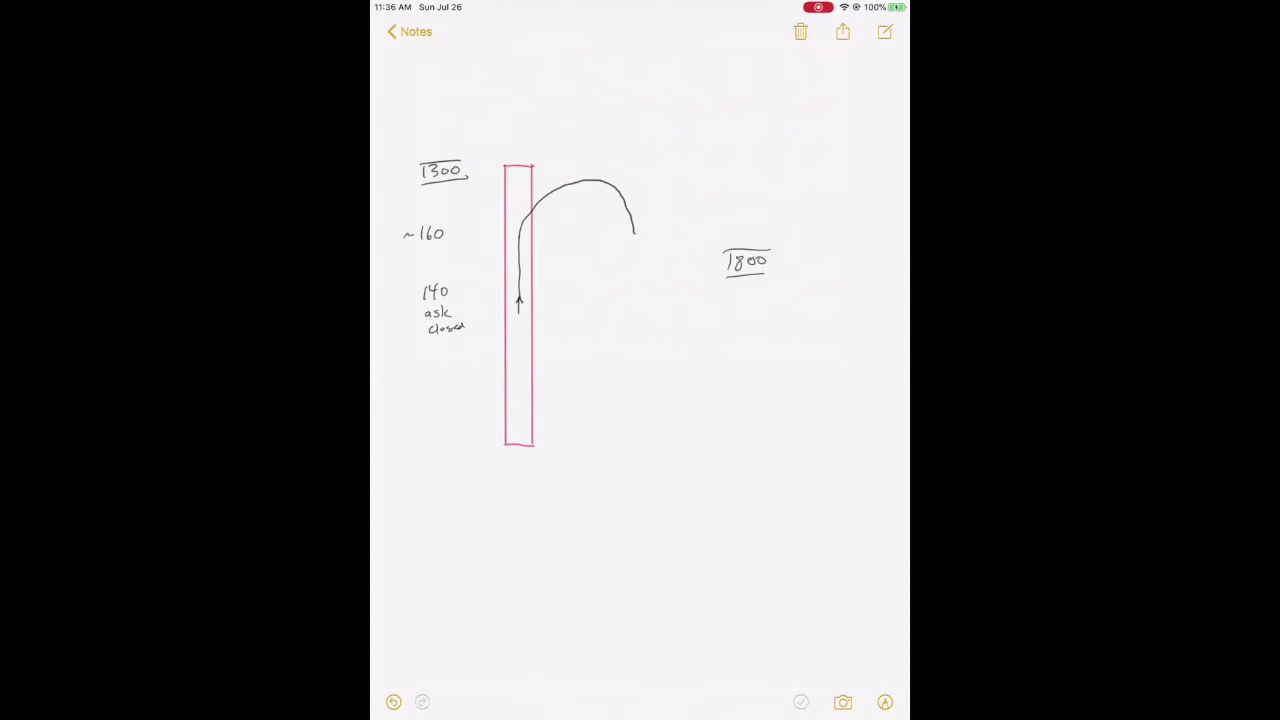
Step: Label the break turn '60 AoB' in the runway and '~10° NH' above the arc
left_click_drag(513, 194, 516, 198)
left_click_drag(521, 206, 530, 202)
left_click_drag(535, 182, 541, 178)
Step: Tick the top of the arc and draw three vertical marks right of it
left_click(885, 702)
left_click(885, 702)
mouse_move(610, 258)
left_mouse_down()
mouse_move(610, 292)
mouse_move(680, 312)
left_mouse_up()
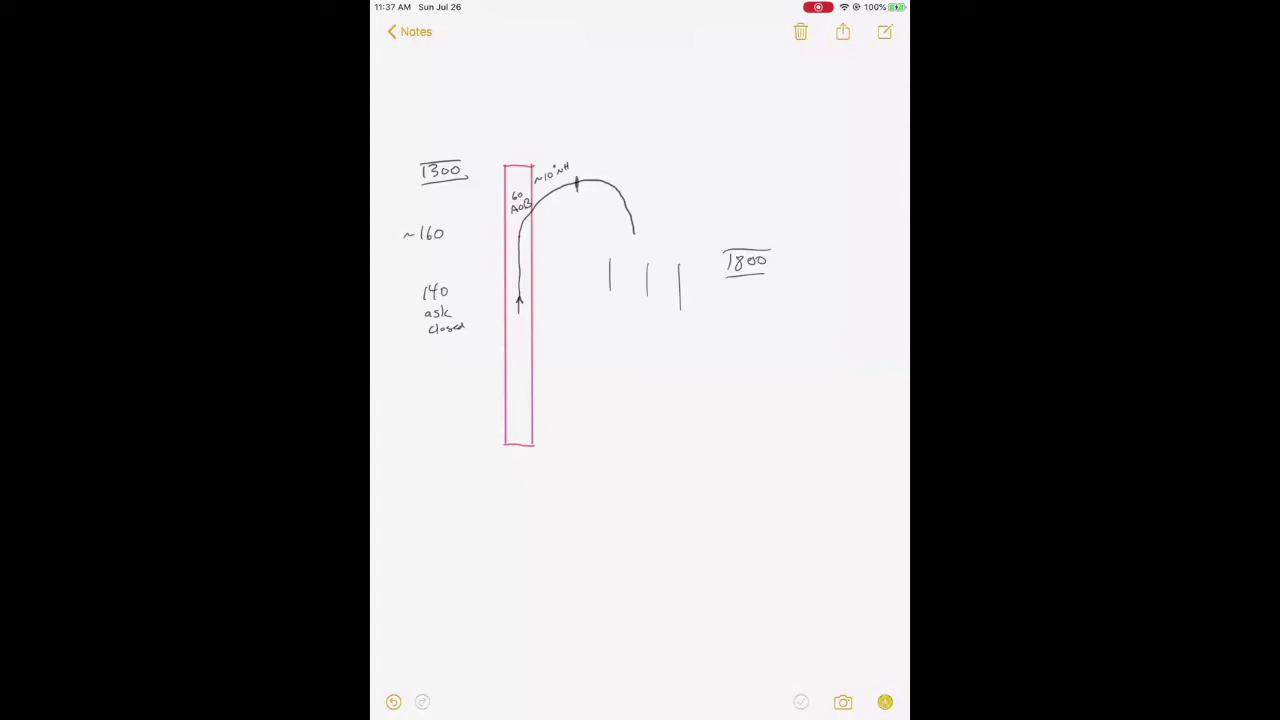
left_click(885, 702)
Step: Write 160 minus 140 underlined with result '200 ft', then note '20% pwr' above the arc
left_click_drag(642, 78, 670, 85)
mouse_move(666, 94)
left_mouse_down()
mouse_move(686, 108)
mouse_move(682, 122)
left_mouse_up()
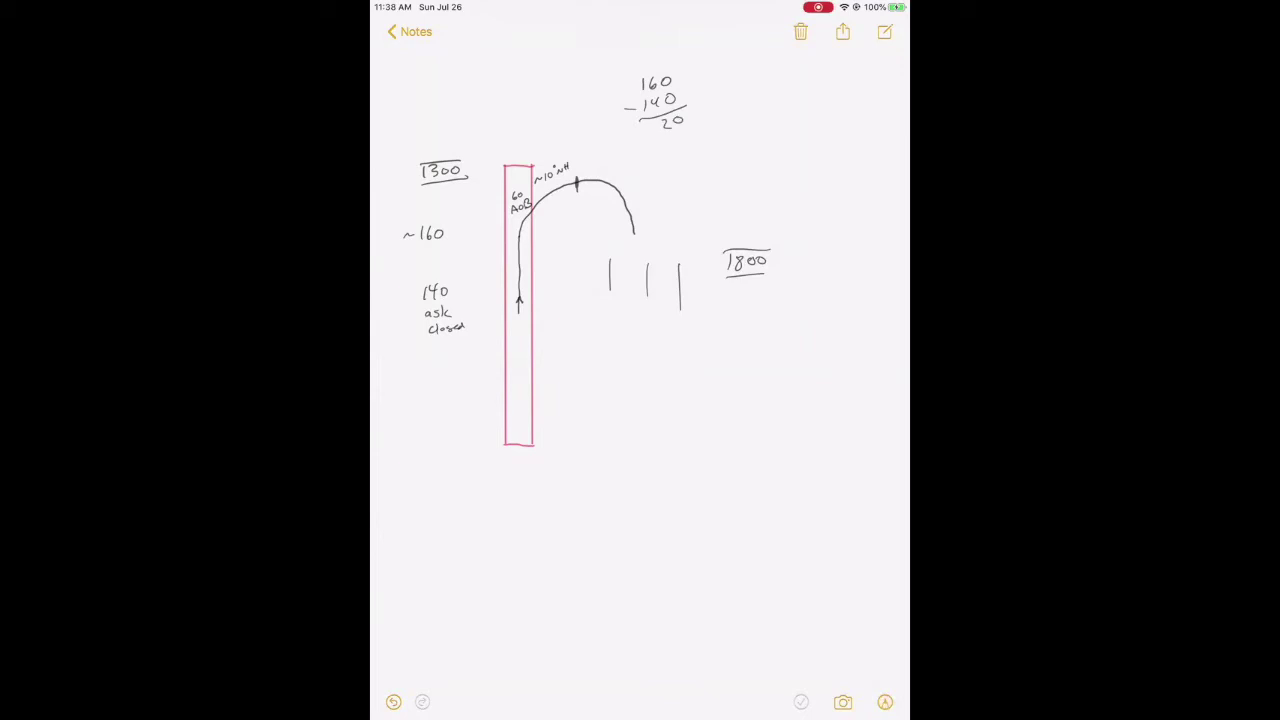
left_click_drag(690, 114, 694, 120)
left_click_drag(710, 108, 726, 118)
left_click_drag(620, 170, 652, 172)
Step: Tick the end of the arc and label it '140kts'
left_click_drag(626, 234, 696, 229)
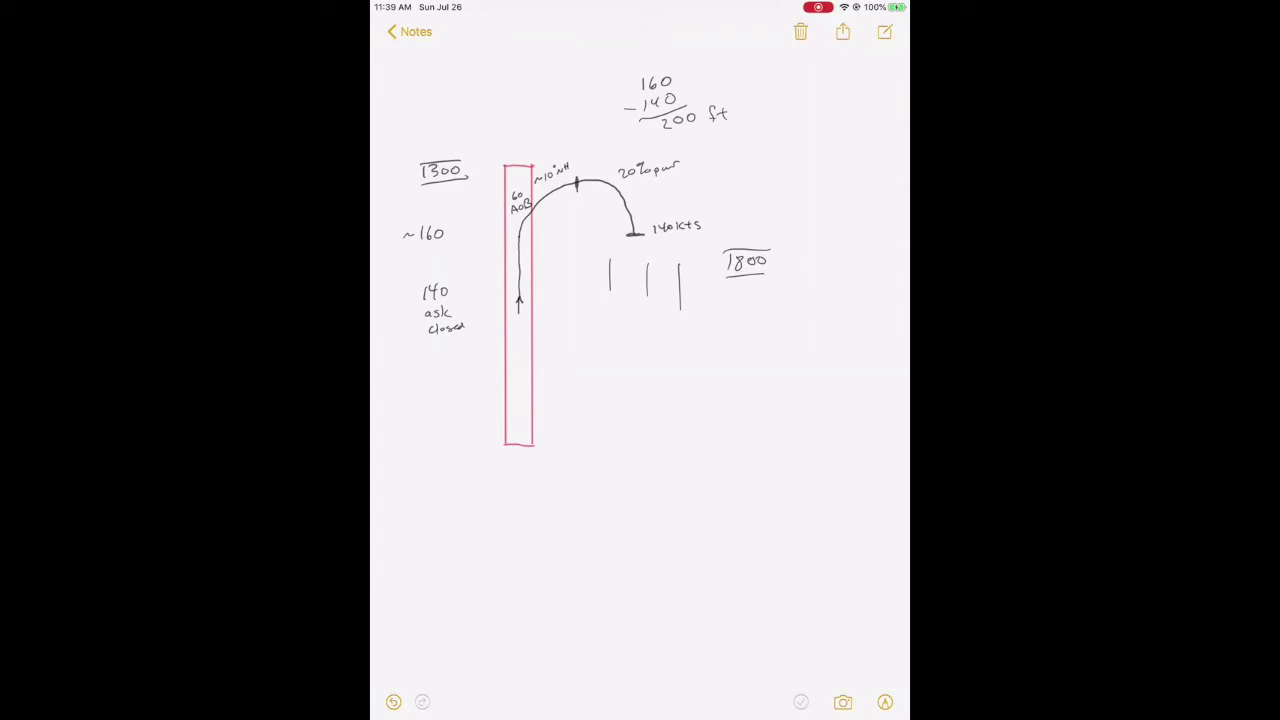
Step: Erase the three vertical marks and the '1800' label
left_click(885, 702)
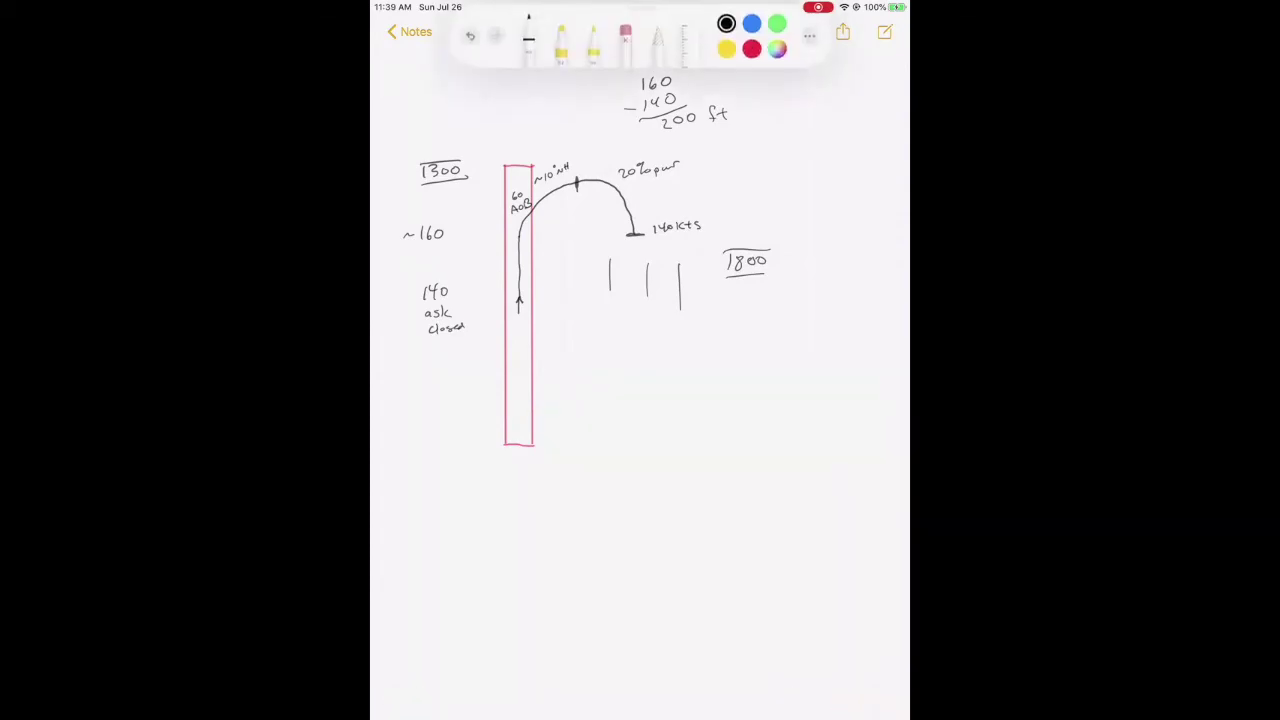
left_click(625, 50)
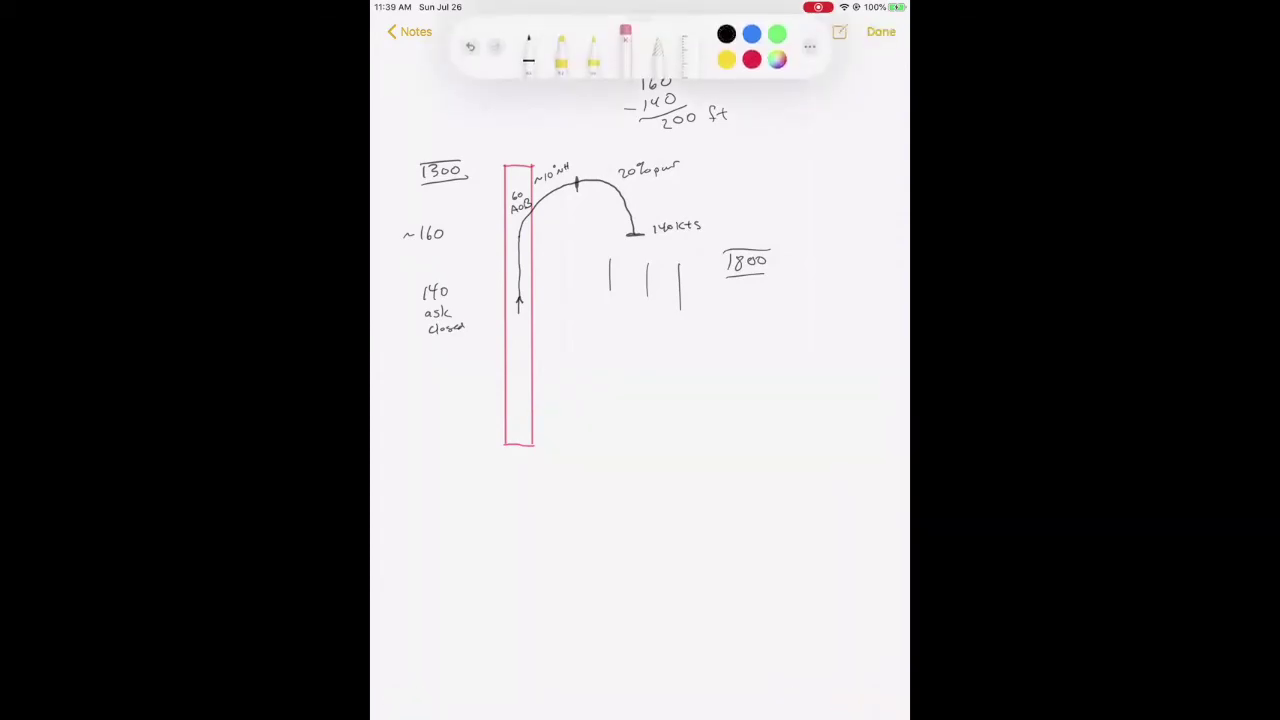
left_click_drag(610, 275, 680, 285)
left_click(679, 290)
mouse_move(747, 251)
left_mouse_down()
mouse_move(740, 265)
mouse_move(760, 261)
left_mouse_up()
Step: Write 'Speed, spacing, speak' in black beside 140kts and begin a lower-right sketch
left_click(529, 50)
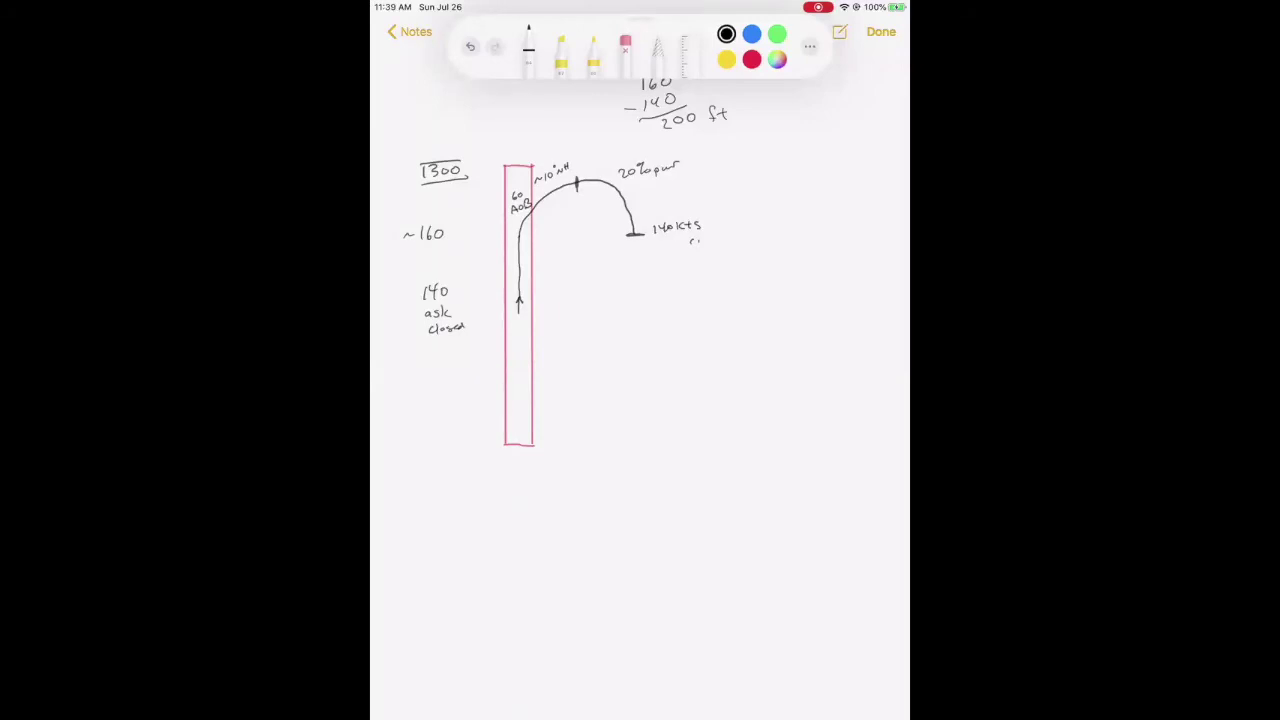
mouse_move(706, 240)
left_mouse_down()
mouse_move(724, 254)
mouse_move(864, 256)
left_mouse_up()
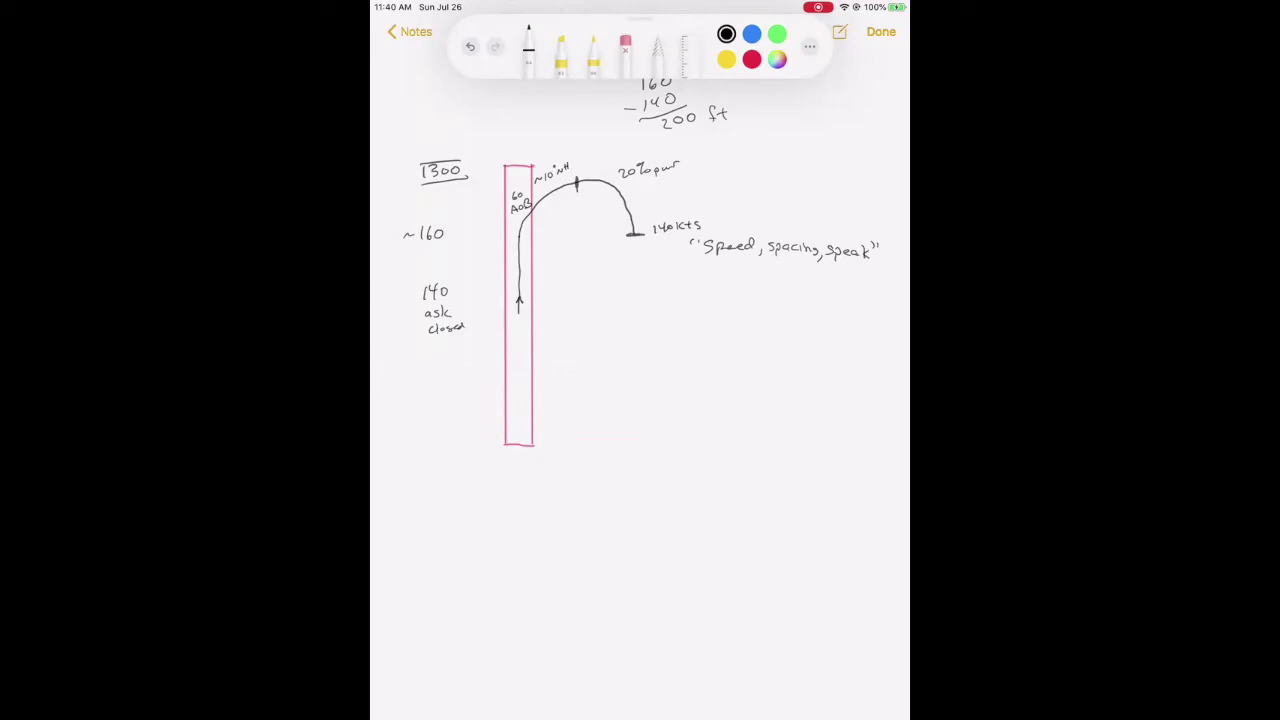
mouse_move(714, 614)
left_mouse_down()
mouse_move(746, 560)
mouse_move(806, 554)
mouse_move(782, 624)
left_mouse_up()
Step: Hatch the trapezoid's top and draw a horizontal line to its left
mouse_move(742, 574)
left_mouse_down()
mouse_move(807, 568)
mouse_move(748, 568)
left_mouse_up()
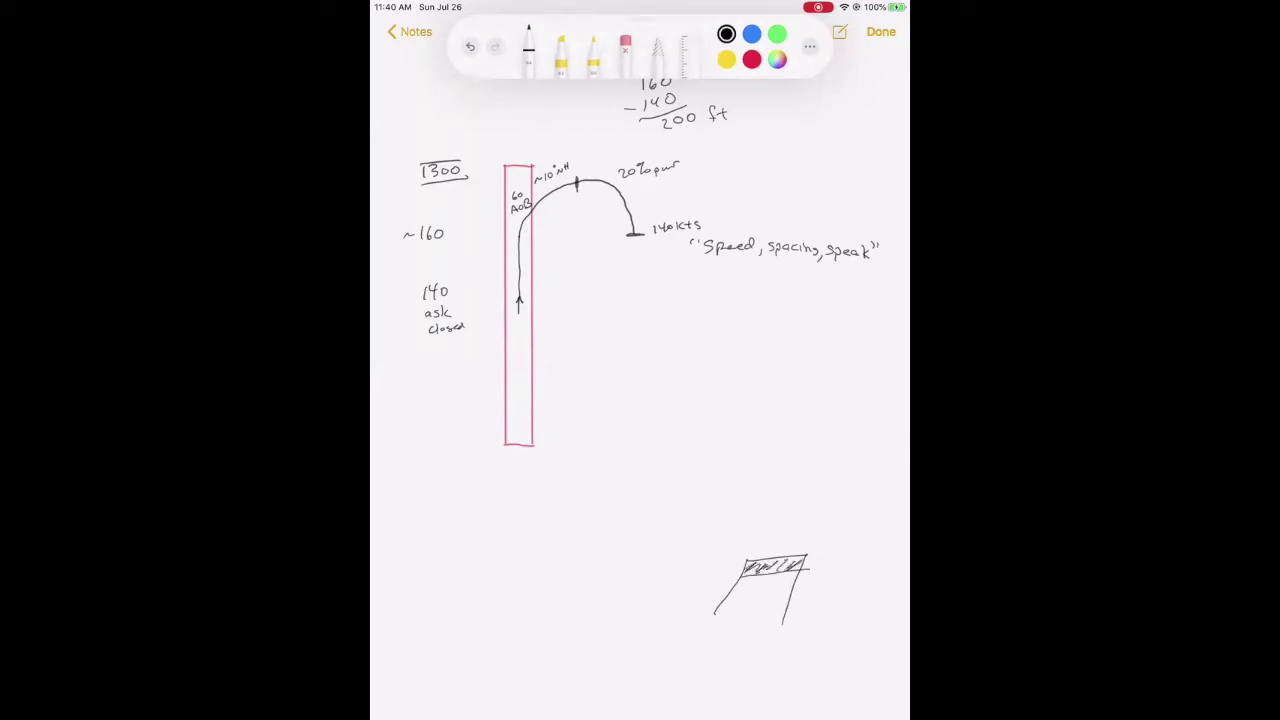
left_click_drag(642, 575, 748, 577)
Step: Add a second line left of the trapezoid, then erase the entire lower-right sketch
left_click_drag(644, 580, 742, 580)
left_click(625, 45)
mouse_move(645, 578)
left_mouse_down()
mouse_move(740, 578)
mouse_move(745, 560)
mouse_move(805, 570)
mouse_move(790, 620)
left_mouse_up()
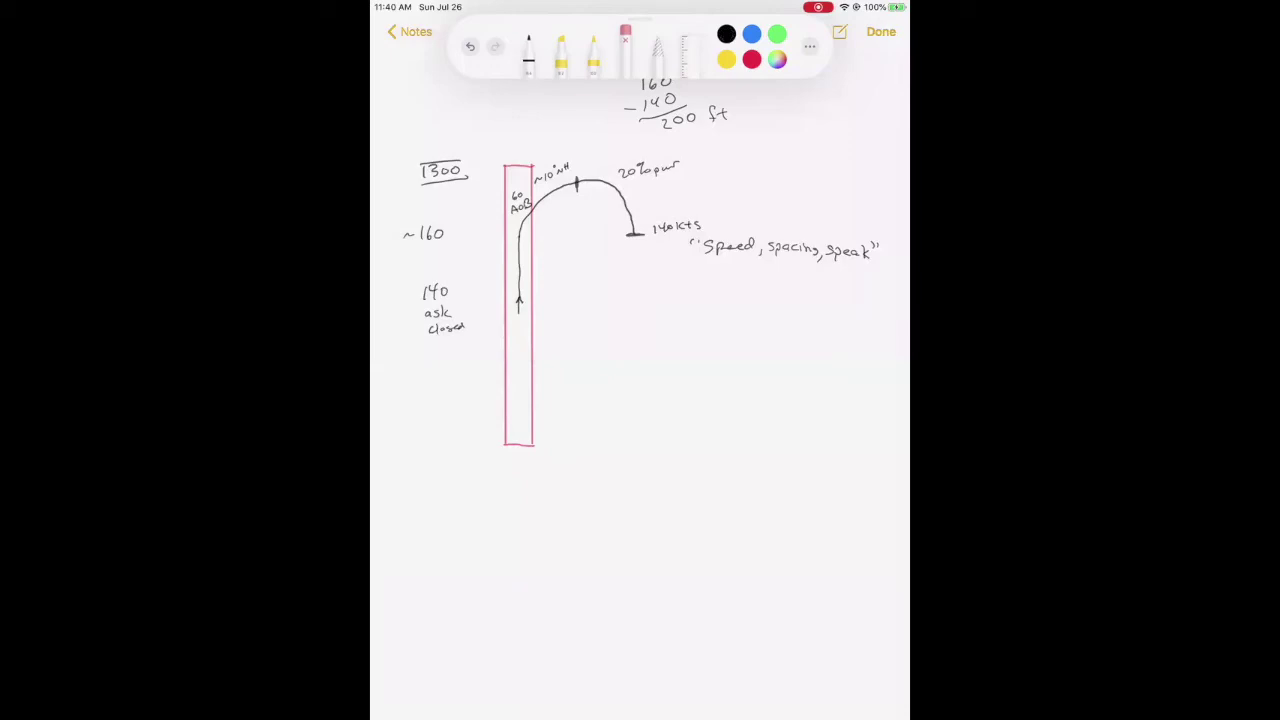
left_click(528, 50)
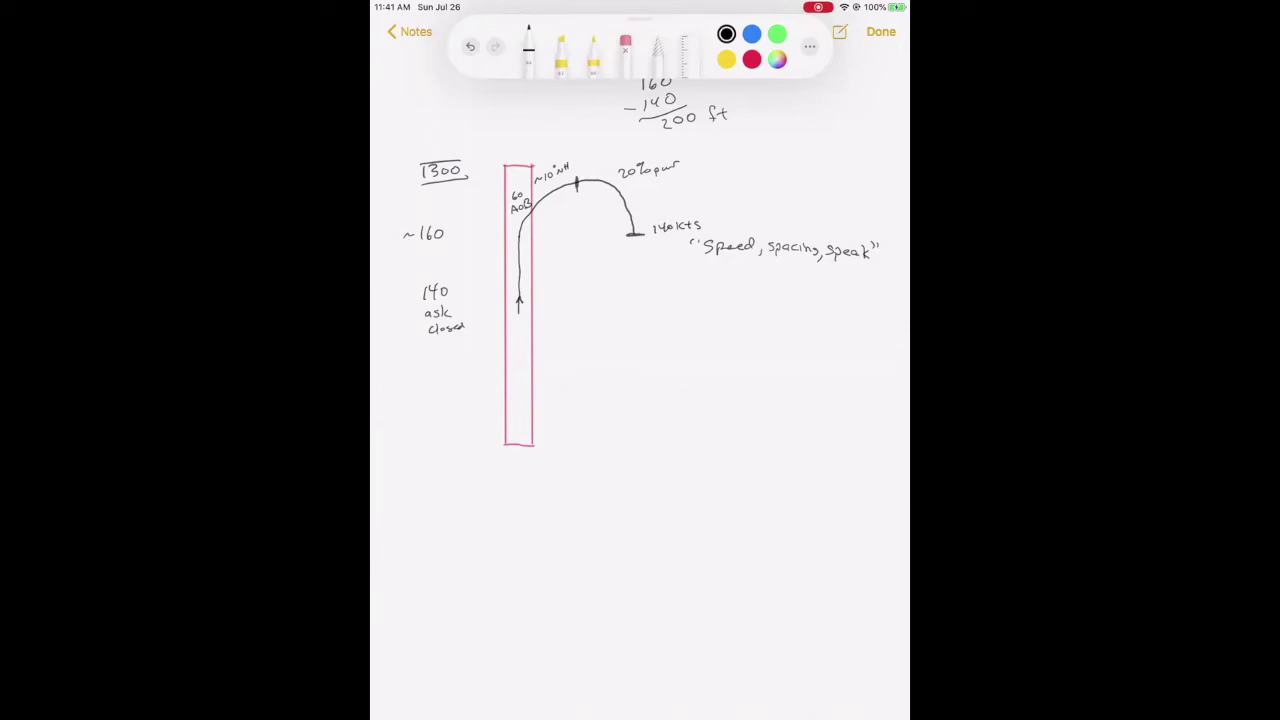
left_click(880, 350)
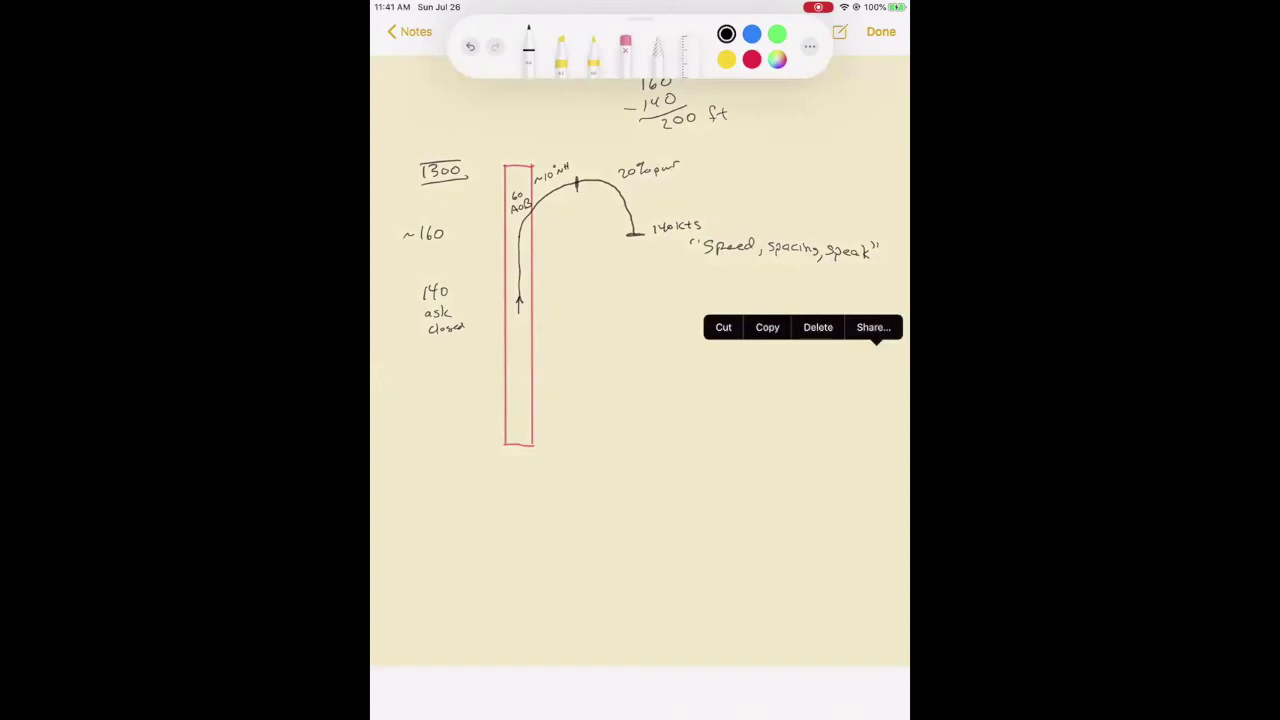
Step: Draw the downwind leg down from the arc, mark 3000' by the runway, and add 35%
left_click(700, 450)
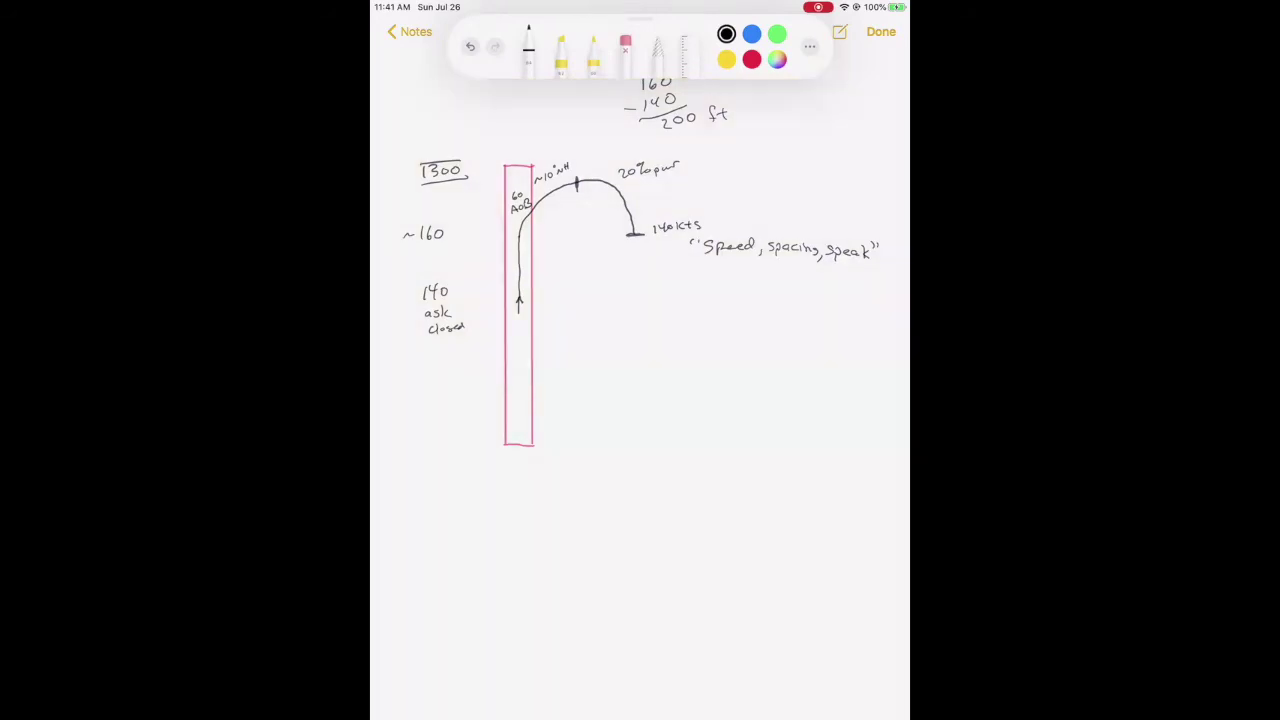
left_click_drag(632, 234, 634, 345)
left_click_drag(547, 366, 567, 367)
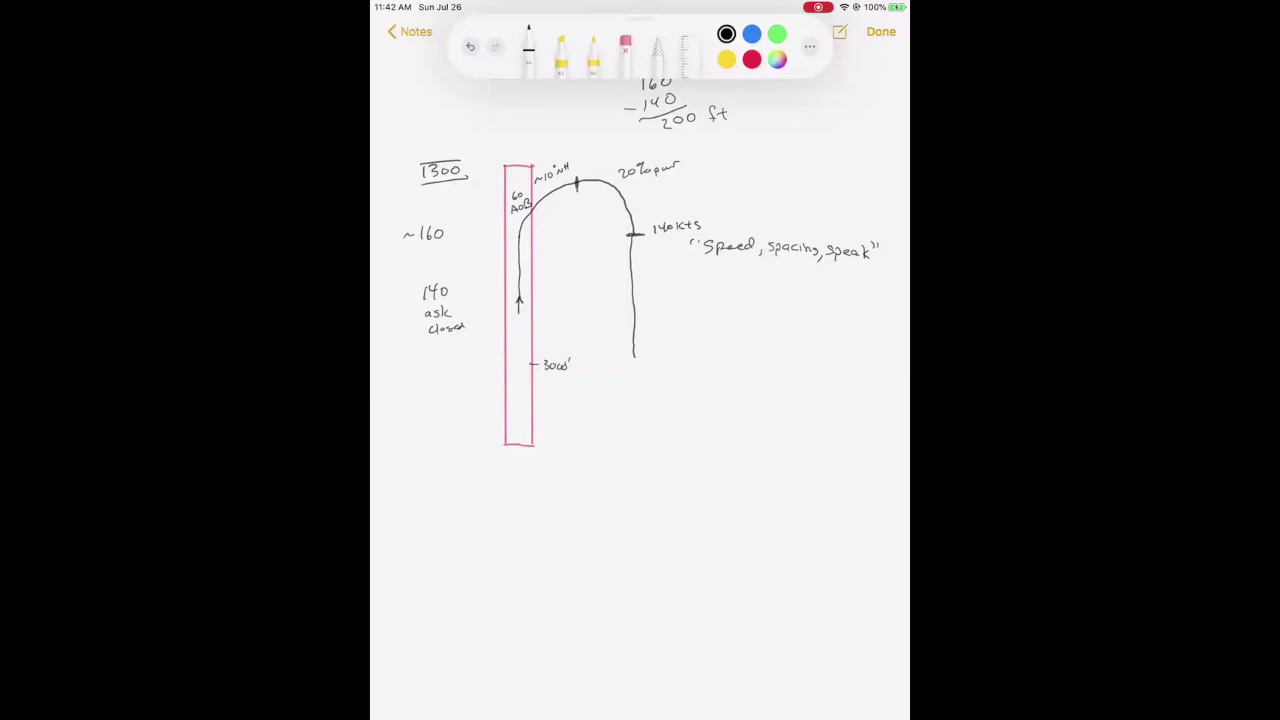
left_click_drag(643, 247, 664, 257)
Step: Note 'gear, ½ flaps', '120 min' and '35%' at the downwind leg's lower end
mouse_move(656, 344)
left_mouse_down()
mouse_move(654, 361)
mouse_move(743, 346)
mouse_move(700, 371)
mouse_move(711, 369)
left_mouse_up()
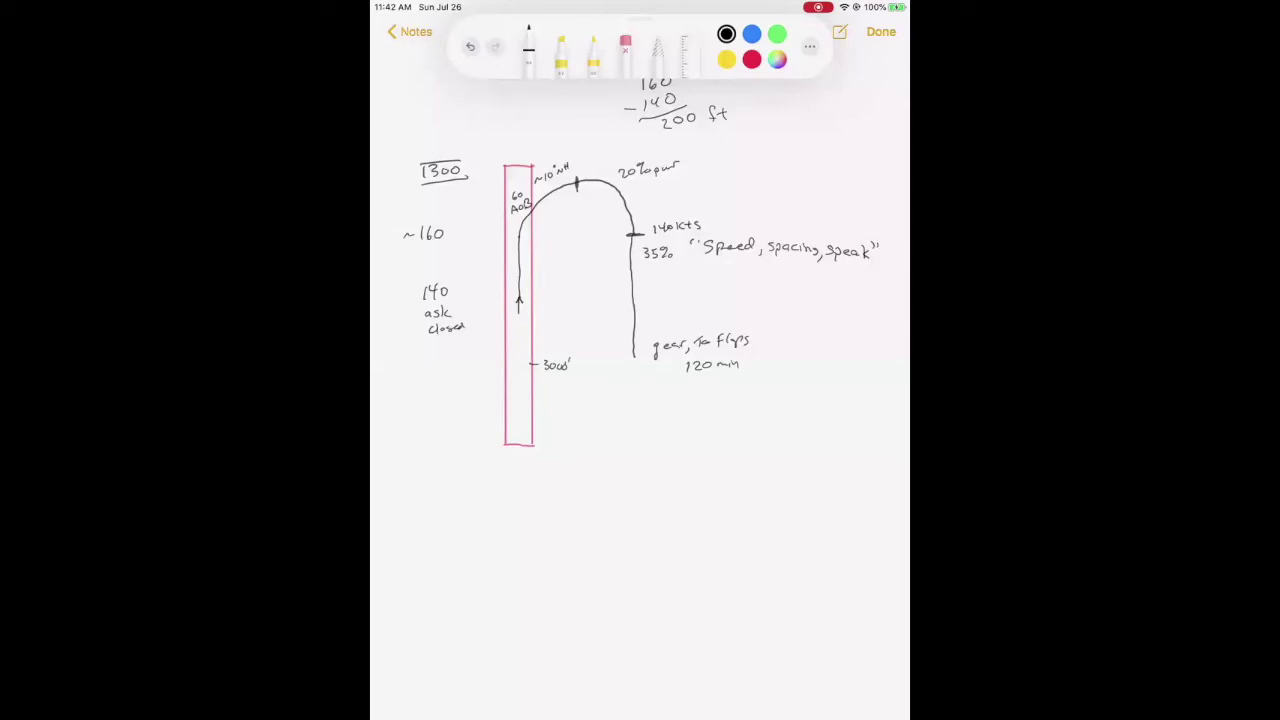
left_click_drag(668, 384, 697, 390)
Step: Extend the downwind leg further down the page
left_click(875, 440)
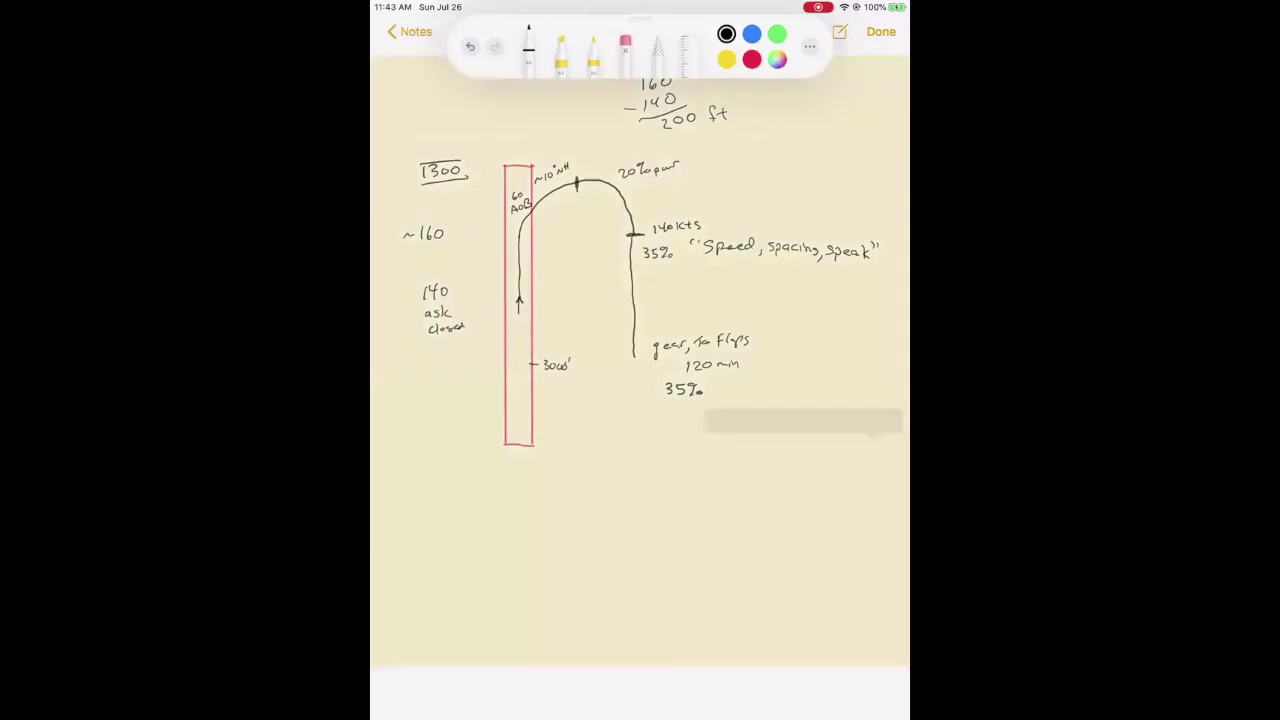
left_click(640, 550)
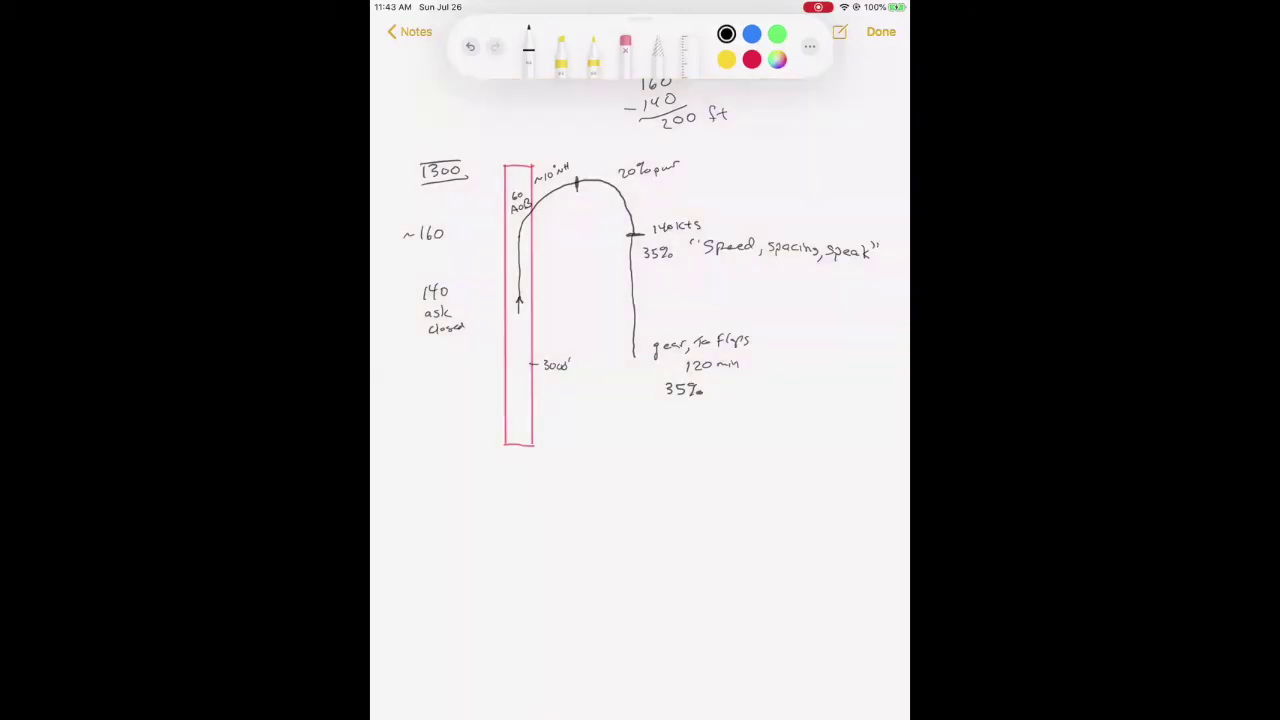
left_click_drag(634, 356, 636, 510)
Step: Write 'Trim' below the 35% note and tick the perch point at the downwind end
left_click_drag(646, 416, 688, 424)
left_click_drag(704, 408, 705, 420)
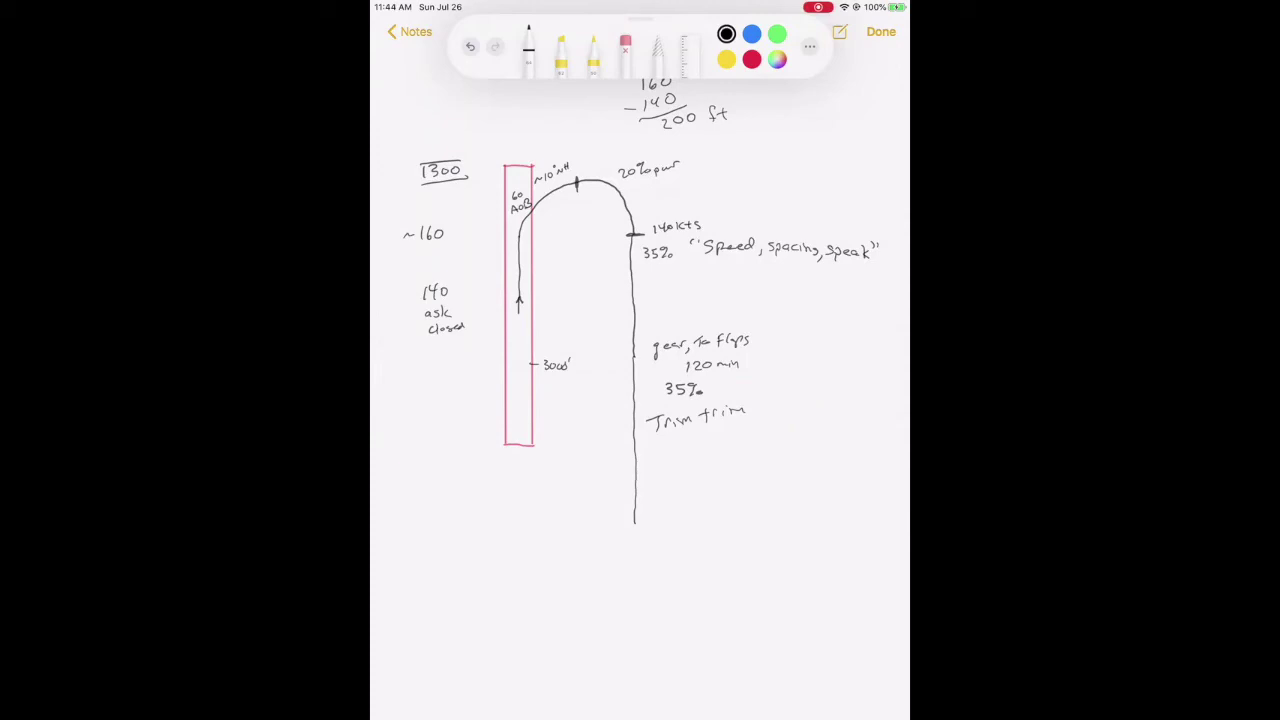
left_click_drag(629, 525, 728, 516)
Step: Tick below the pink rectangle, extend the centreline to it, and label it '1/2–3/4 NM'
left_click_drag(510, 528, 534, 528)
left_click_drag(519, 452, 520, 524)
mouse_move(431, 516)
left_mouse_down()
mouse_move(438, 532)
mouse_move(470, 530)
left_mouse_up()
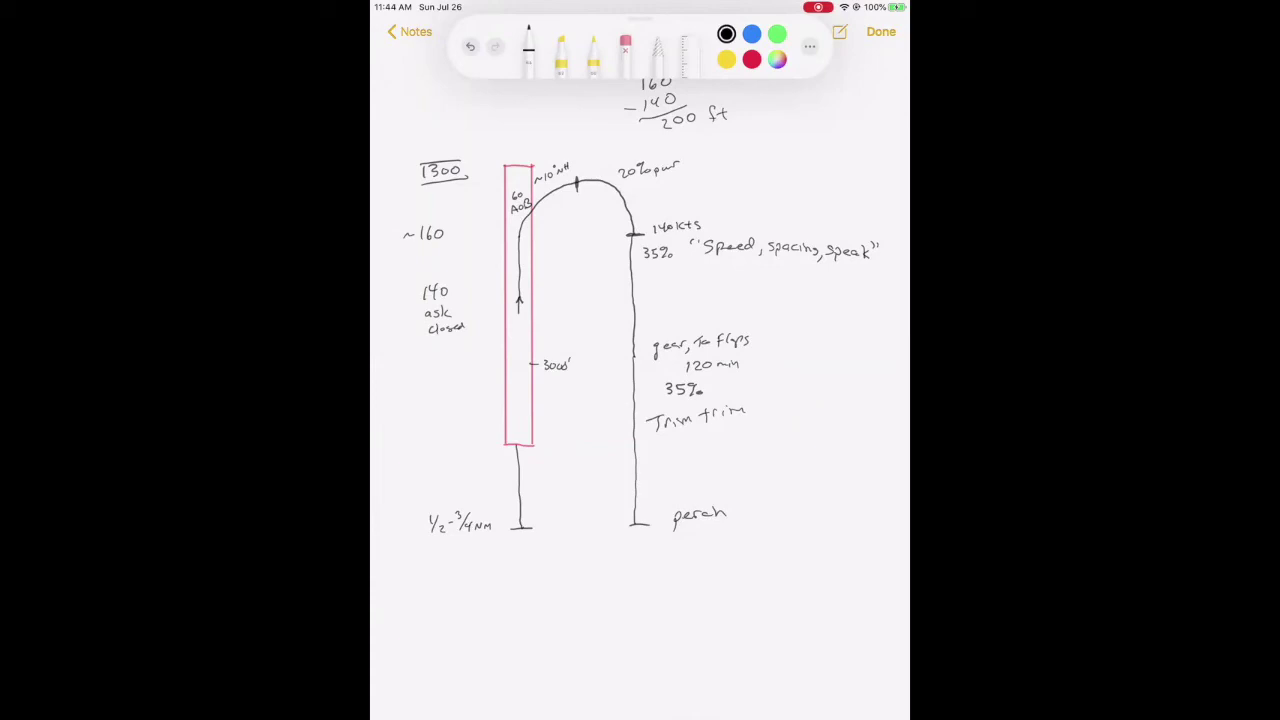
Step: Draw a small runway rectangle and fill it with green
mouse_move(556, 544)
left_mouse_down()
mouse_move(558, 568)
mouse_move(572, 566)
left_mouse_up()
left_click(777, 34)
left_click_drag(560, 545, 566, 565)
Step: Draw a red threshold line with a red mark, then begin the black annotation list beside perch
left_click(752, 60)
left_click_drag(508, 531, 598, 535)
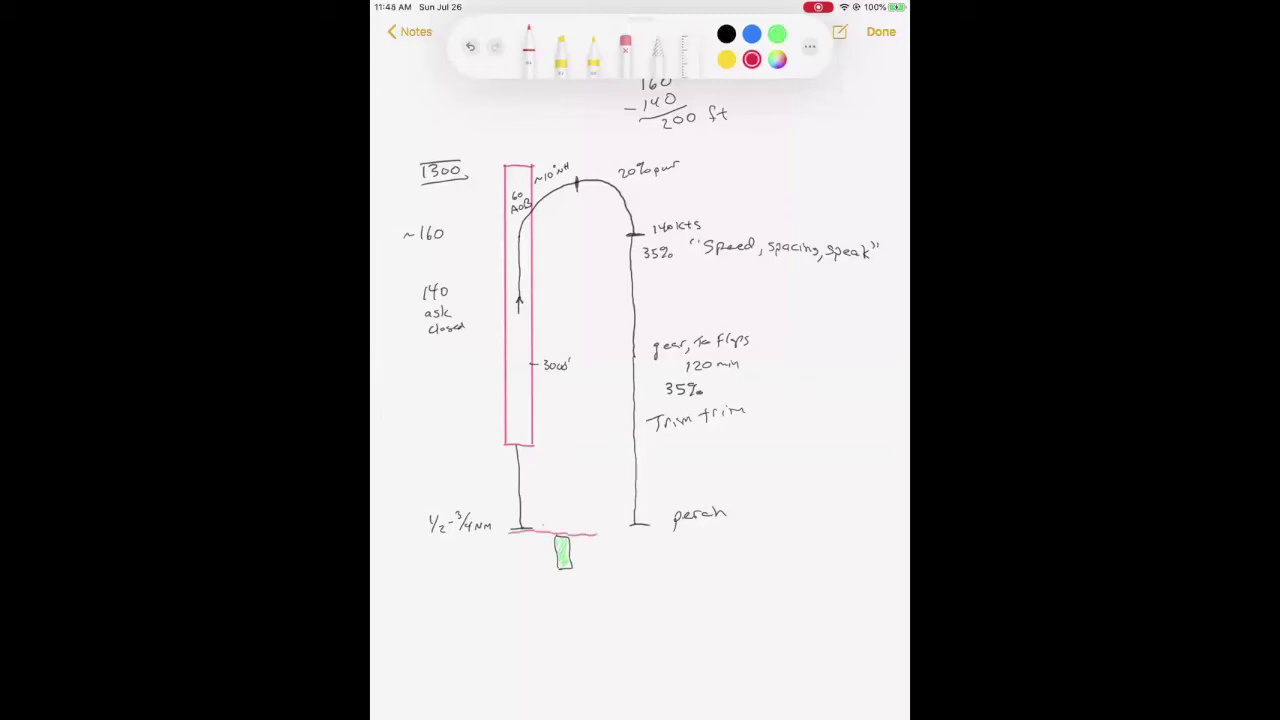
left_click_drag(543, 523, 546, 532)
left_click(726, 34)
mouse_move(783, 516)
left_mouse_down()
mouse_move(786, 554)
mouse_move(820, 546)
mouse_move(802, 578)
mouse_move(832, 582)
left_mouse_up()
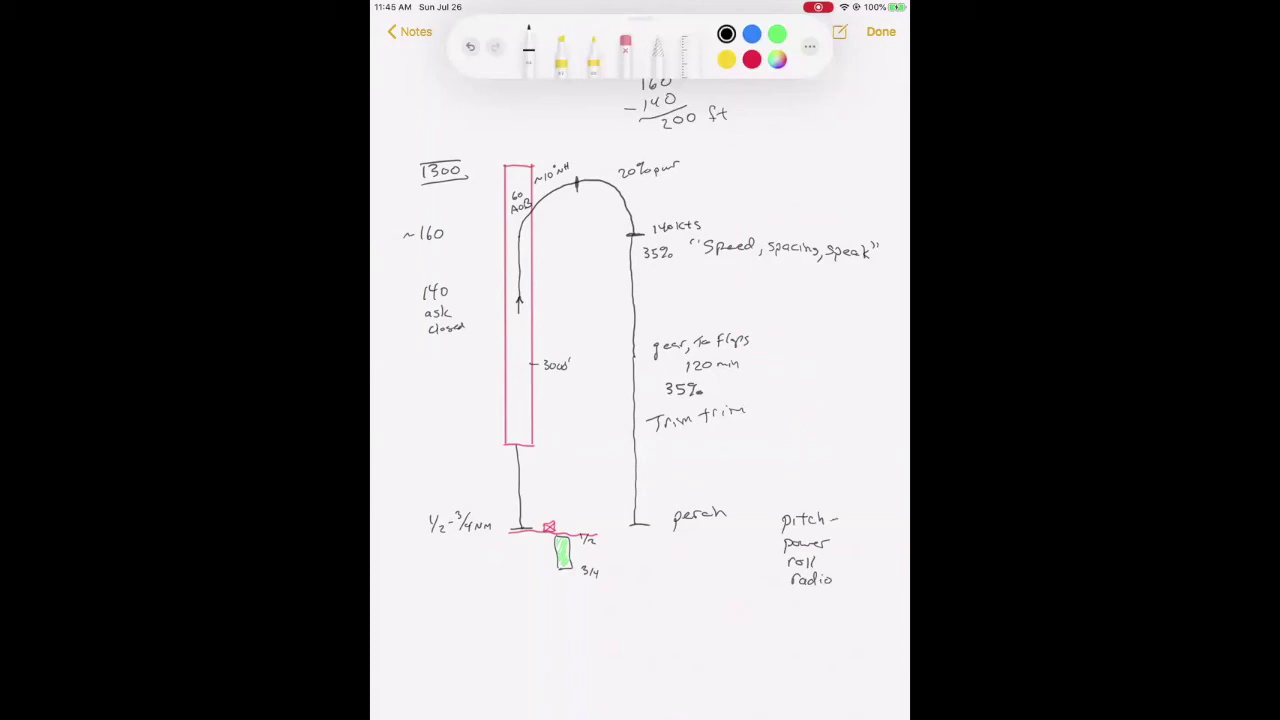
Step: Add checklist values 2/3G pitch, 16% power and 30 AOB roll, and start the final-turn curve
mouse_move(843, 504)
left_mouse_down()
mouse_move(855, 525)
mouse_move(878, 518)
left_mouse_up()
left_click_drag(846, 538, 856, 550)
left_click_drag(870, 561, 876, 567)
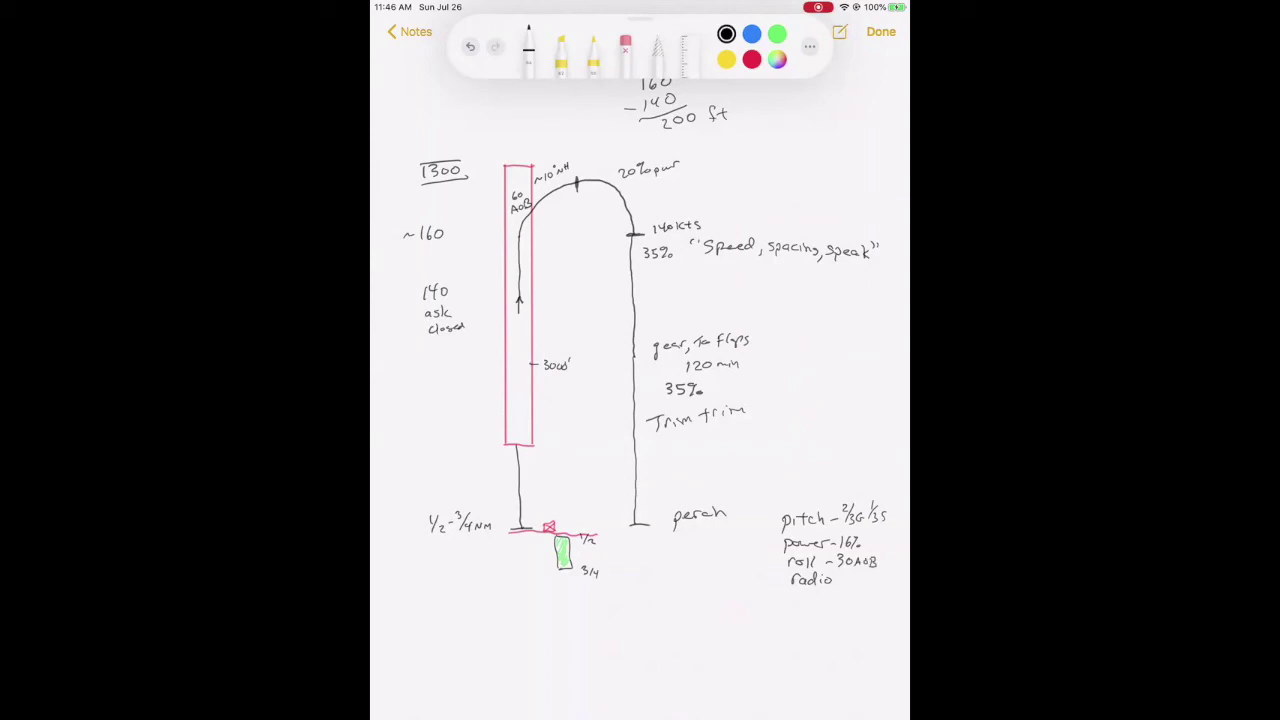
mouse_move(576, 602)
left_mouse_down()
mouse_move(610, 598)
mouse_move(636, 536)
left_mouse_up()
Step: Tick the end of the final turn below the runway and finish sketching with Done
left_click_drag(581, 594, 581, 610)
left_click(880, 31)
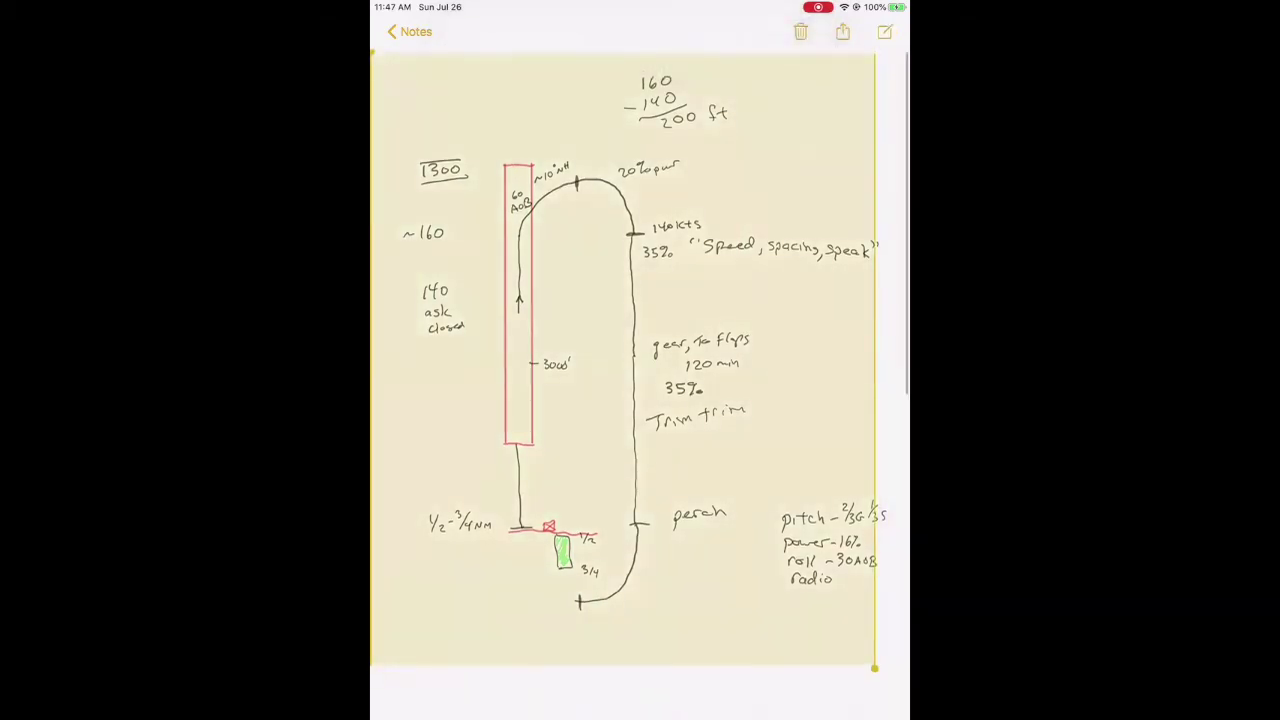
Step: Put parentheses around the '2½ NM' note beside the perch checklist
left_click(640, 650)
left_click(874, 697)
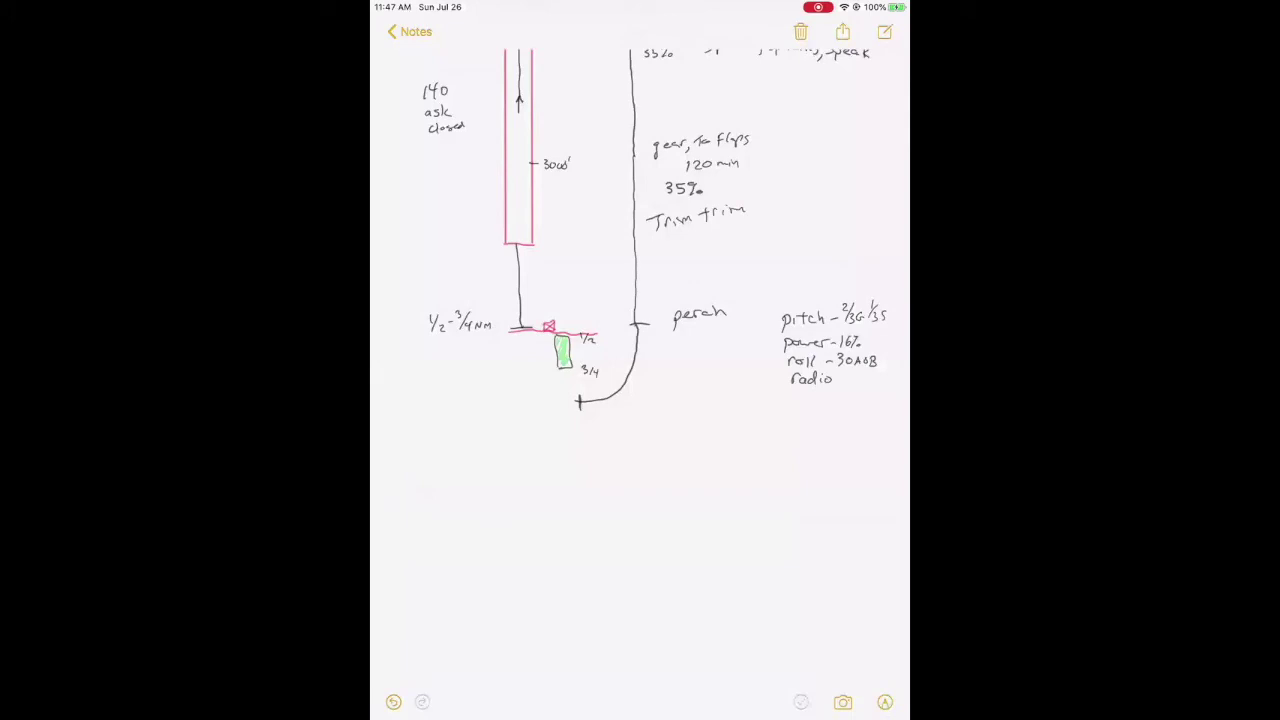
left_click_drag(733, 358, 745, 366)
mouse_move(772, 358)
left_mouse_down()
mouse_move(770, 376)
mouse_move(728, 380)
left_mouse_up()
scroll(640, 300, "up", 3)
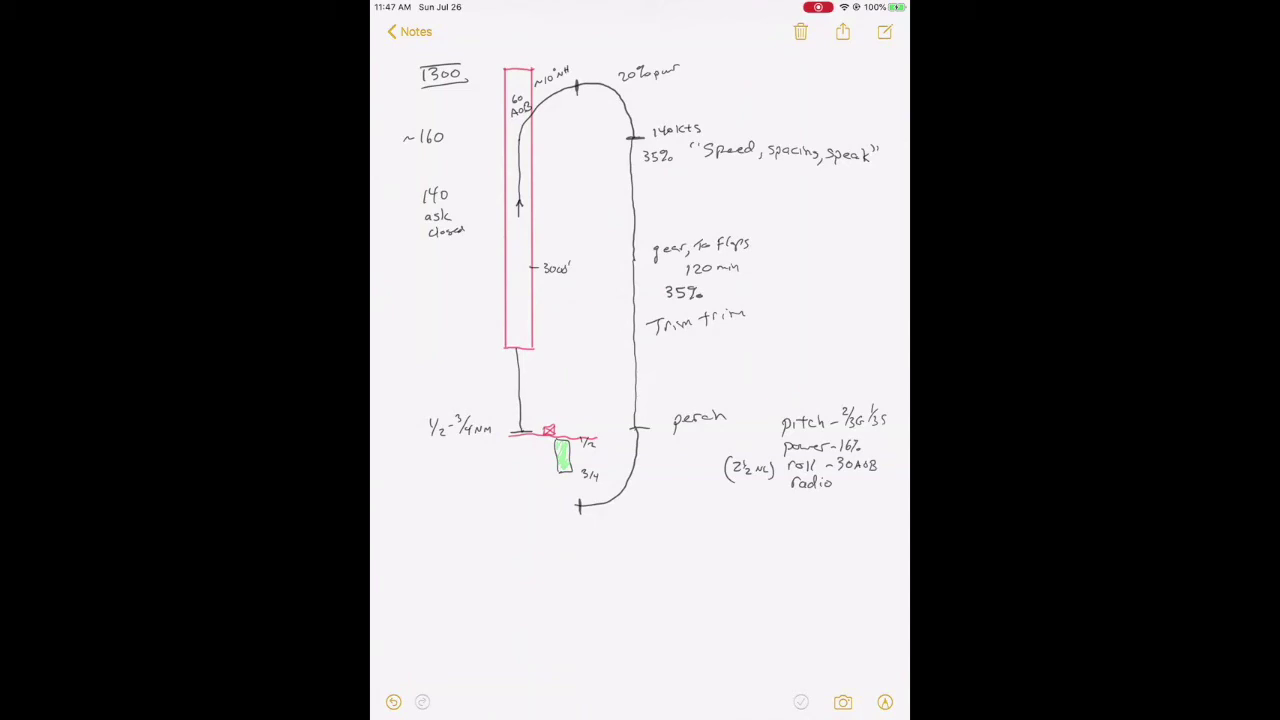
Step: Write '115Kts' below the final turn's end and circle the word 'perch'
mouse_move(590, 522)
left_mouse_down()
mouse_move(590, 537)
mouse_move(637, 539)
left_mouse_up()
left_click(885, 702)
left_click_drag(715, 403, 720, 405)
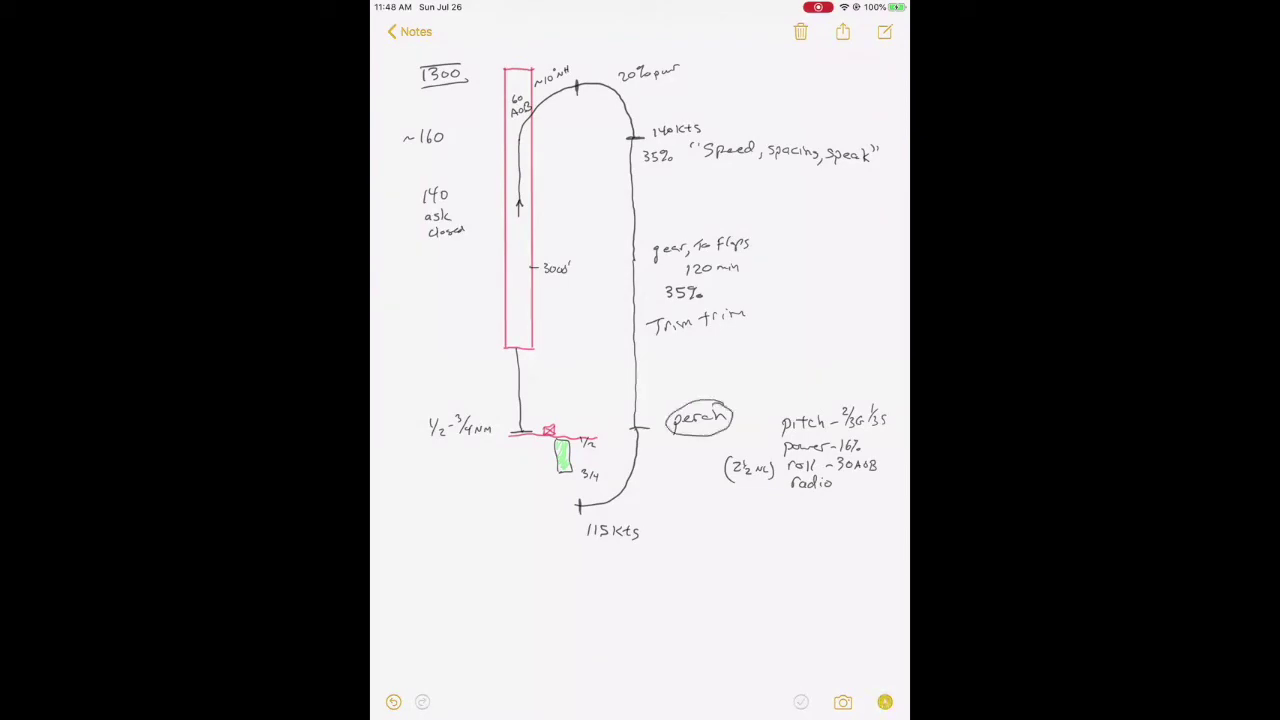
left_click(885, 702)
scroll(640, 300, "down", 3)
Step: Write the 'halfway around' notes below 115Kts and draw wind lines left of the runway
mouse_move(538, 432)
left_mouse_down()
mouse_move(539, 446)
mouse_move(579, 446)
mouse_move(582, 458)
mouse_move(674, 434)
mouse_move(632, 464)
mouse_move(654, 465)
left_mouse_up()
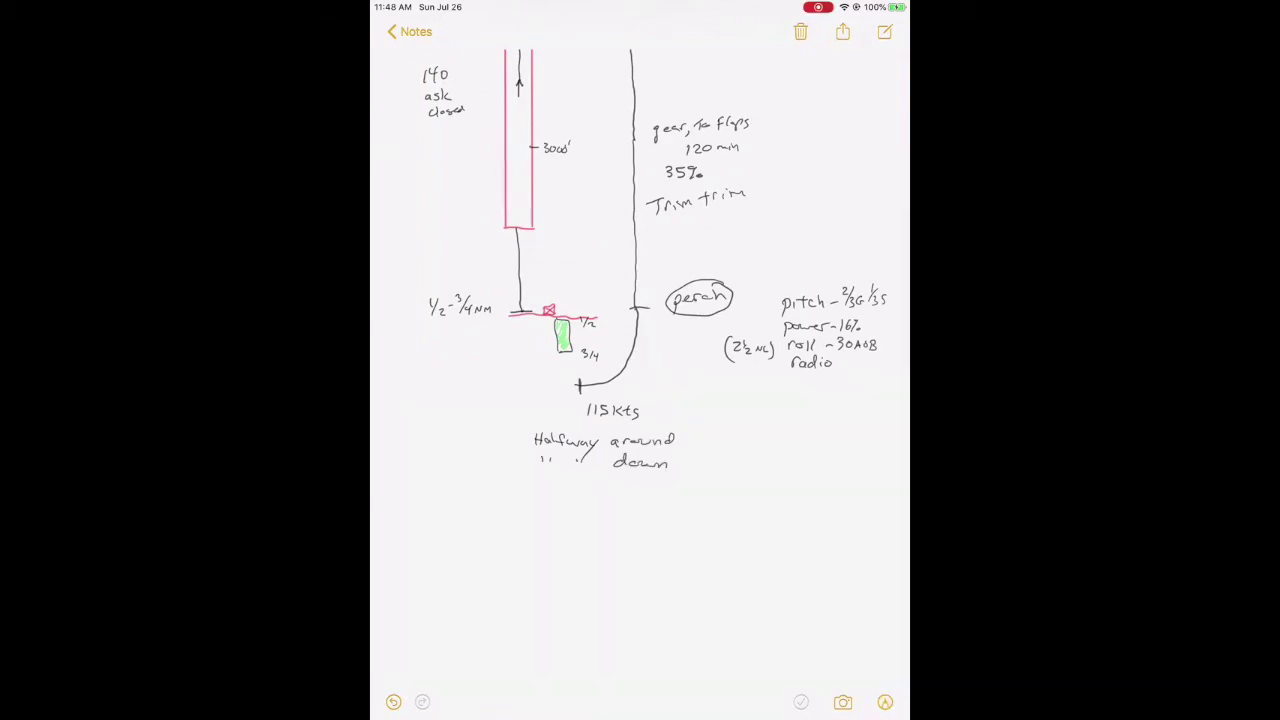
left_click_drag(420, 395, 480, 395)
mouse_move(400, 373)
left_mouse_down()
mouse_move(454, 373)
mouse_move(454, 355)
left_mouse_up()
Step: Add '1400–1500'' after 'down' and extend the final turn into a closed U
mouse_move(698, 455)
left_mouse_down()
mouse_move(700, 468)
mouse_move(760, 467)
left_mouse_up()
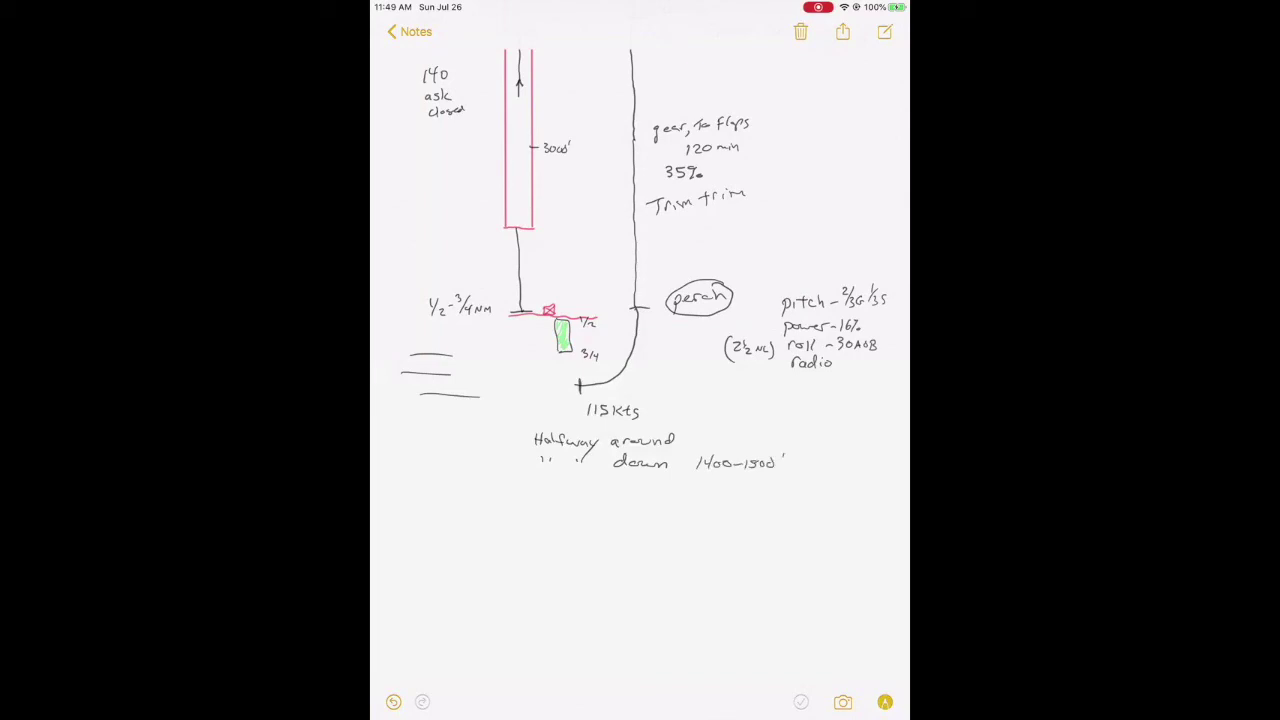
left_click(885, 702)
left_click_drag(578, 383, 521, 310)
Step: Draw a small red box on the final turn's lower-left curve
left_click(885, 701)
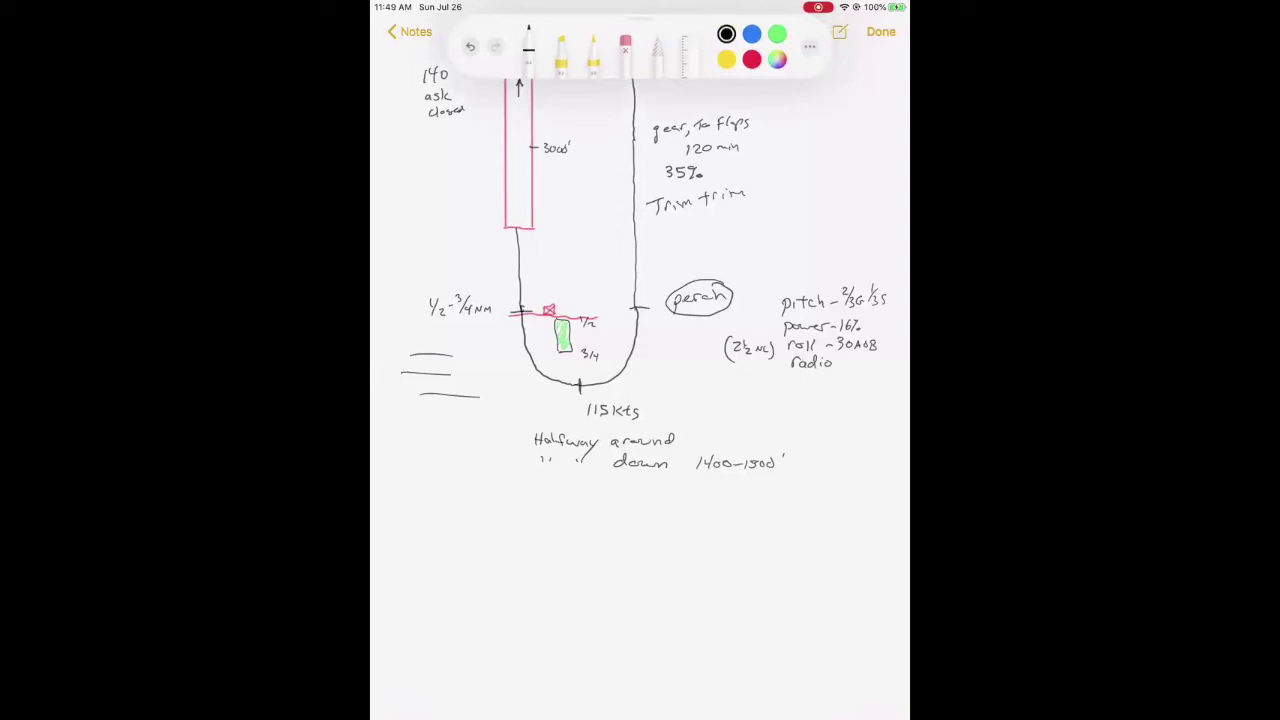
left_click(752, 60)
left_click_drag(528, 362, 542, 380)
left_click(881, 31)
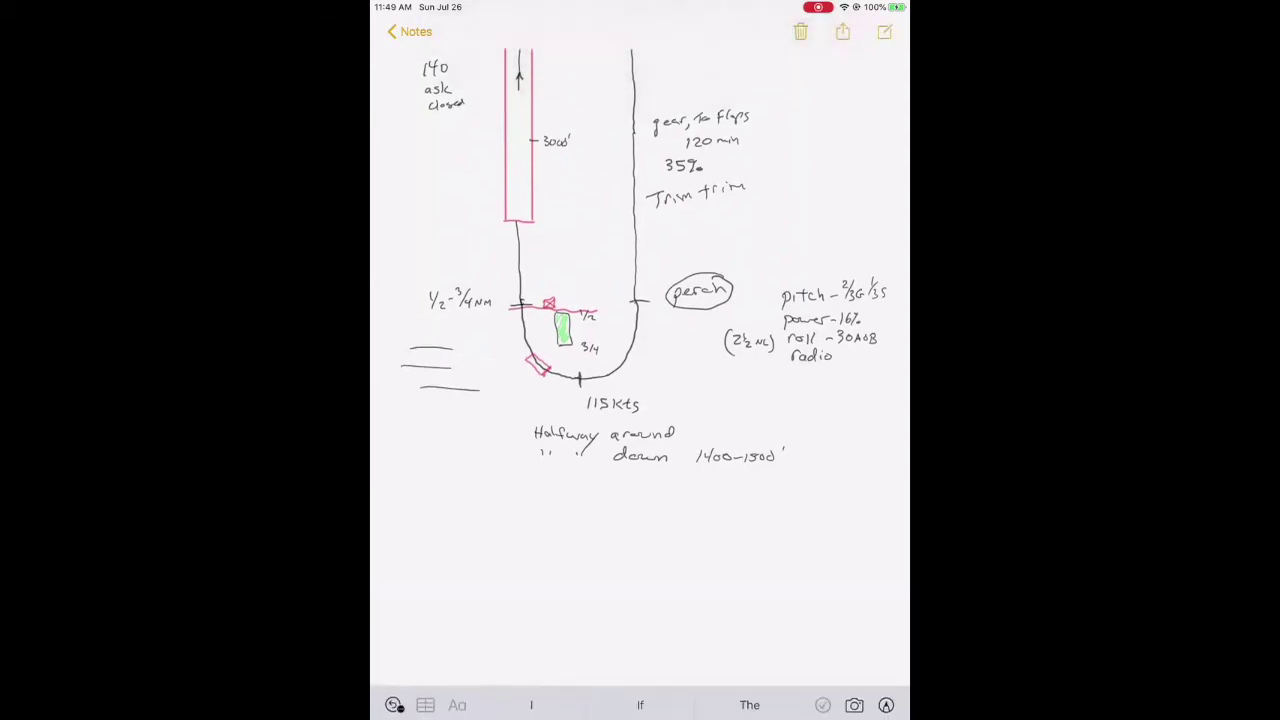
left_click(885, 702)
Step: Handwrite 'Crack ~40%' in red on two lines beside the small box
left_click_drag(495, 376, 516, 376)
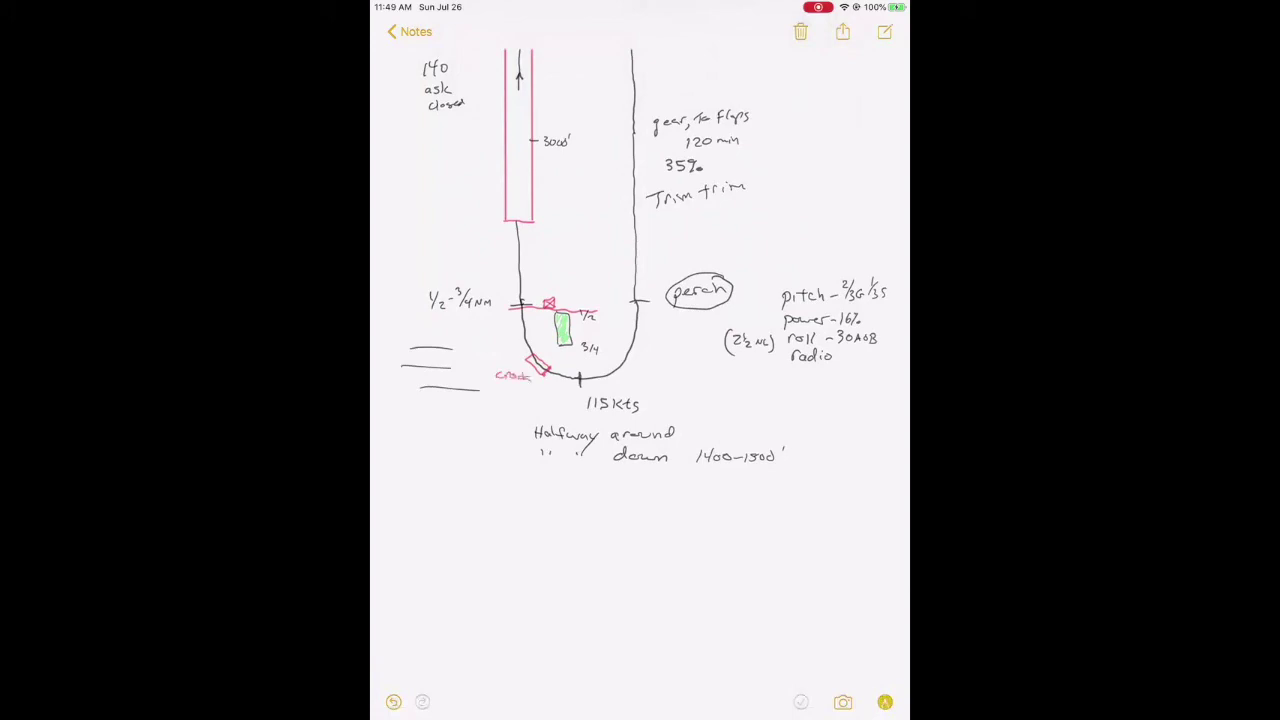
left_click_drag(504, 386, 514, 389)
left_click(885, 702)
left_click(885, 701)
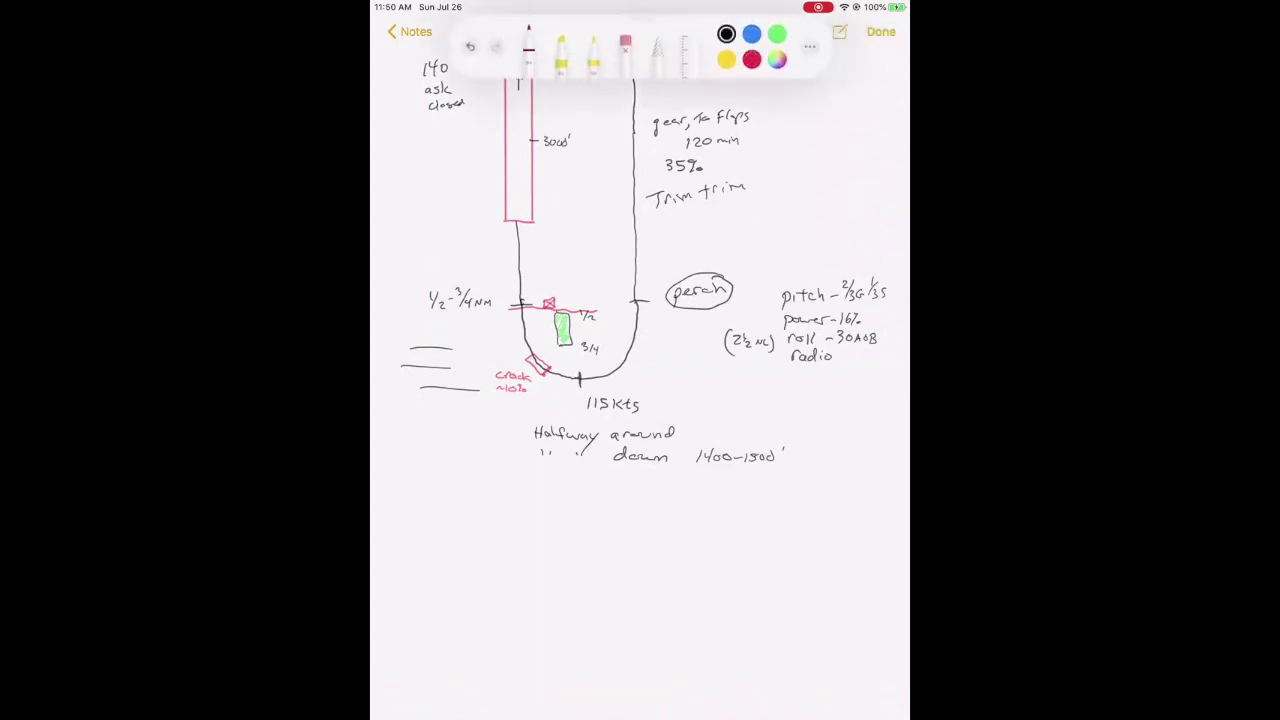
Step: Write '105 Kts' and '16%' near the final turn, and draw a small box at the runway's near end
left_click_drag(501, 329, 495, 339)
left_click_drag(459, 321, 463, 333)
mouse_move(506, 221)
left_mouse_down()
mouse_move(506, 258)
mouse_move(533, 224)
left_mouse_up()
Step: Write the 'shift crack' and 'flare' labels beside the box on the pink runway
left_click_drag(467, 256, 487, 259)
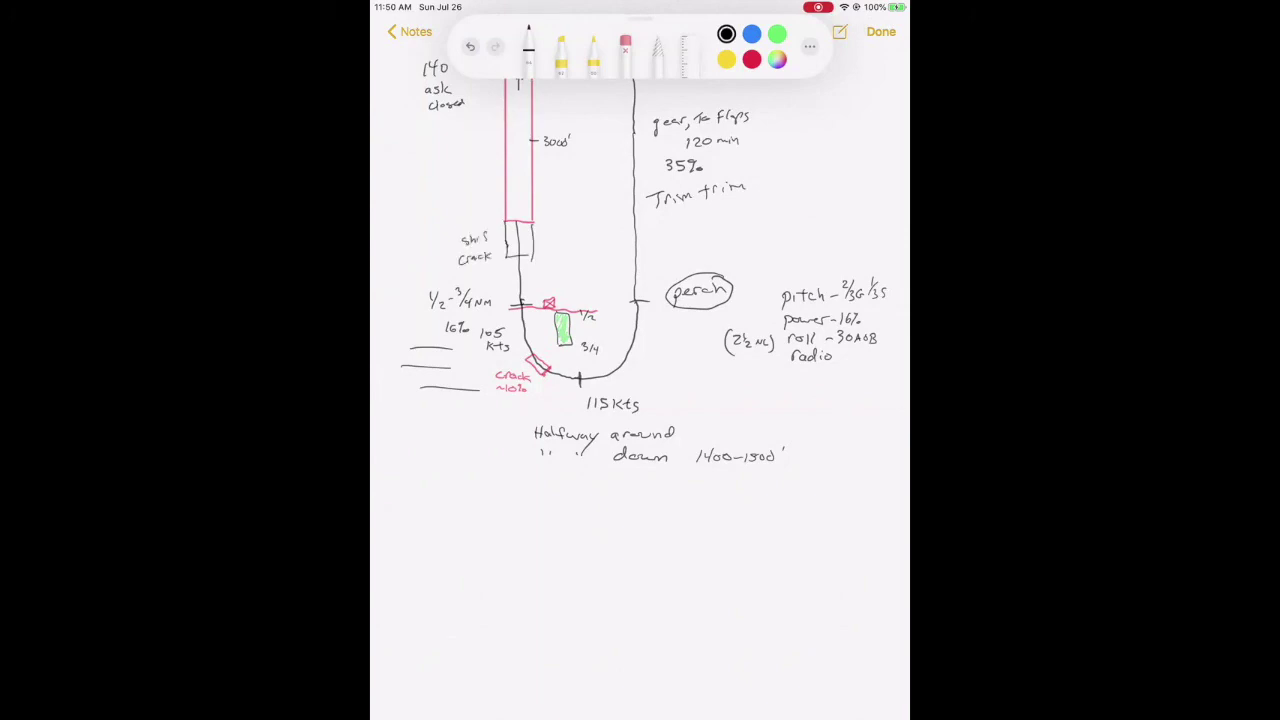
left_click_drag(463, 201, 474, 216)
scroll(640, 360, "up", 4)
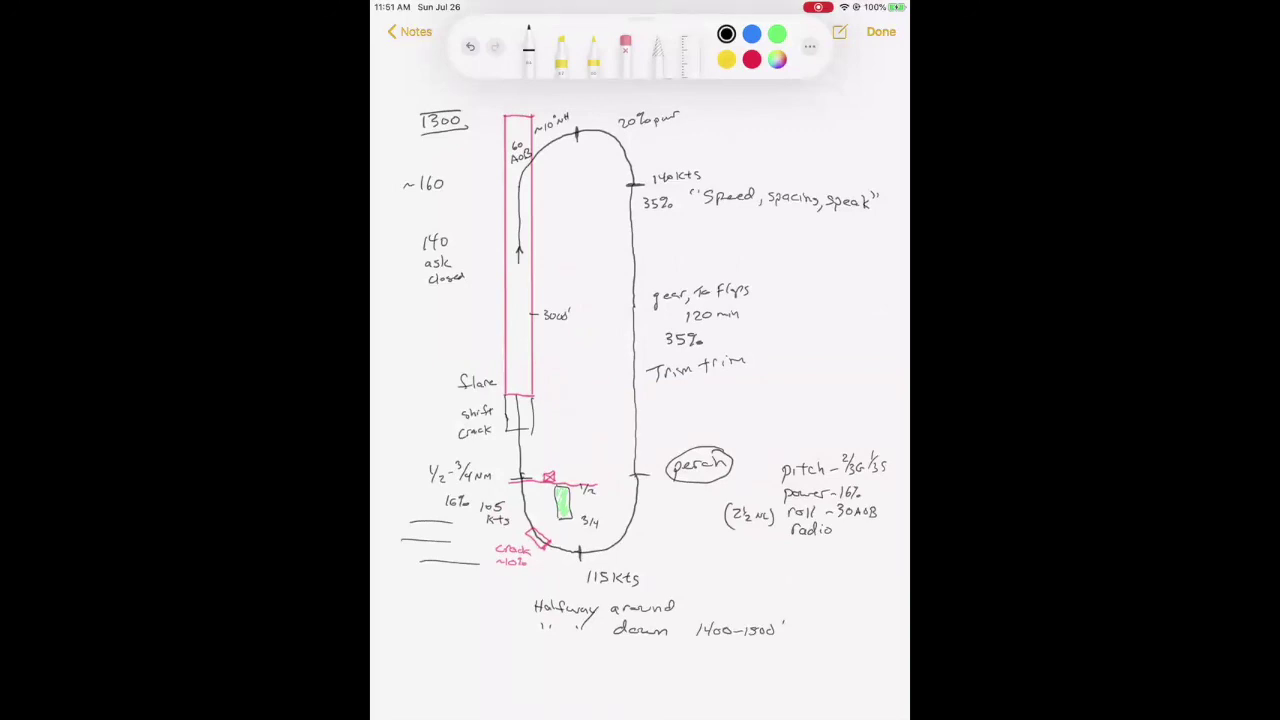
Step: Close the Markup toolbar with Done, leaving the landing-pattern sketch unchanged
left_click(880, 31)
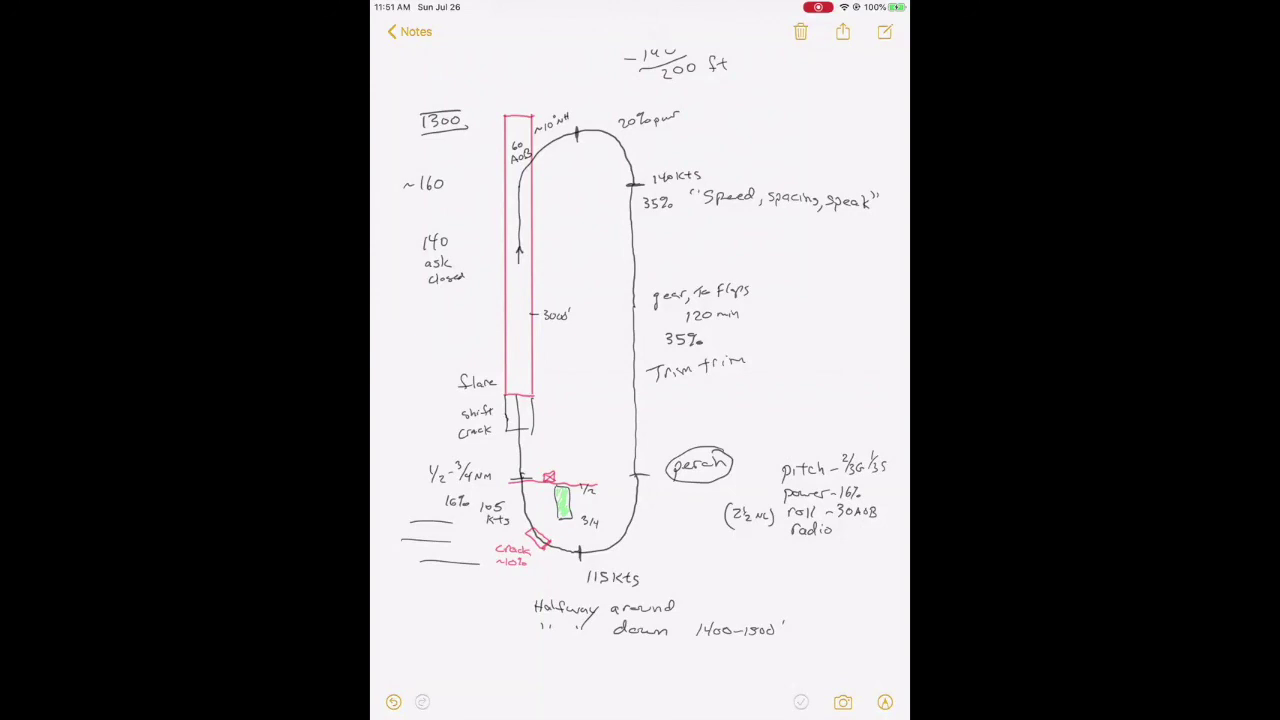
scroll(640, 360, "up", 1)
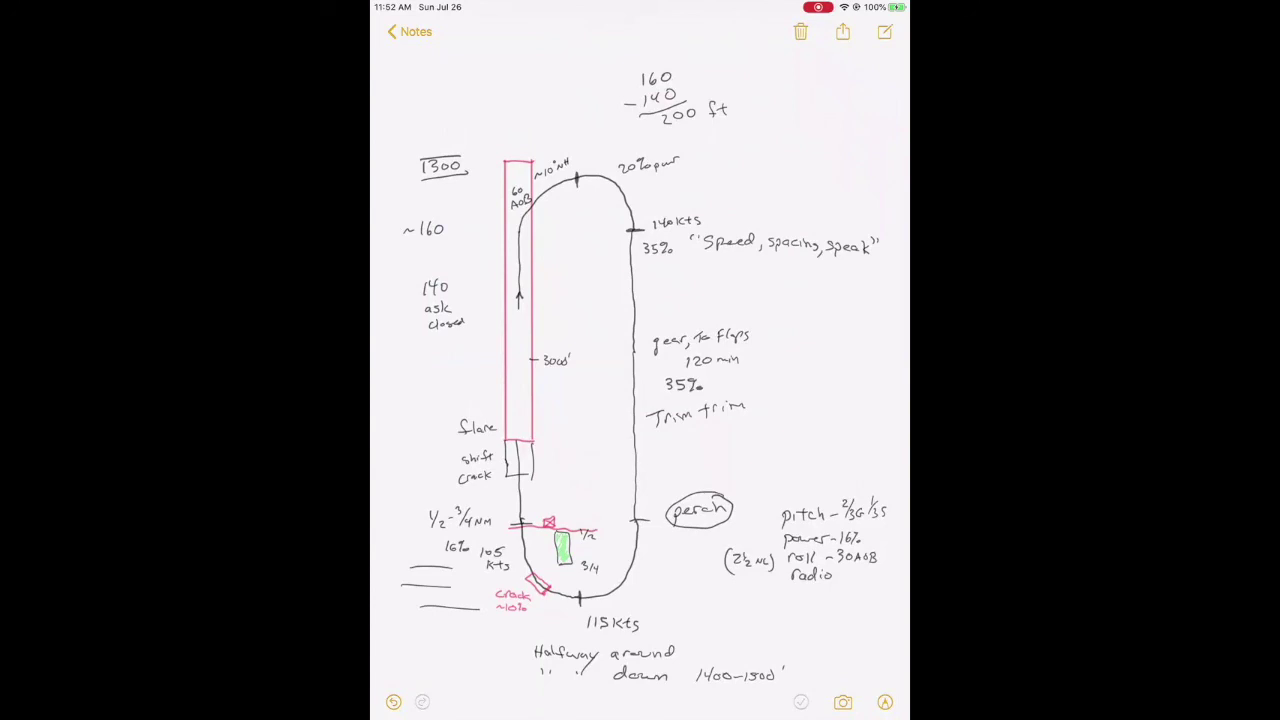
mouse_move(417, 58)
left_mouse_down()
mouse_move(437, 85)
mouse_move(460, 58)
left_mouse_up()
Step: Add numbers to the top-left '120/10' wind arrow and draw a '180/0' arrow at top right
left_click_drag(462, 74, 476, 72)
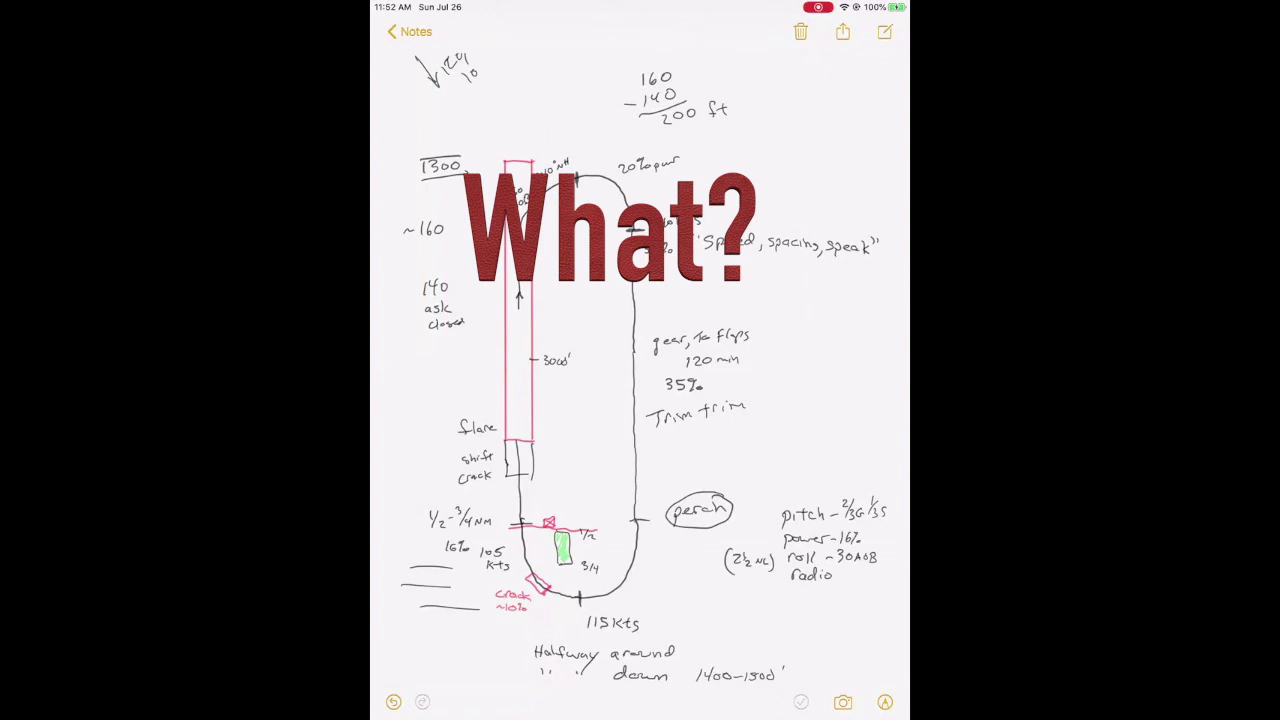
mouse_move(843, 102)
left_mouse_down()
mouse_move(820, 145)
mouse_move(860, 148)
left_mouse_up()
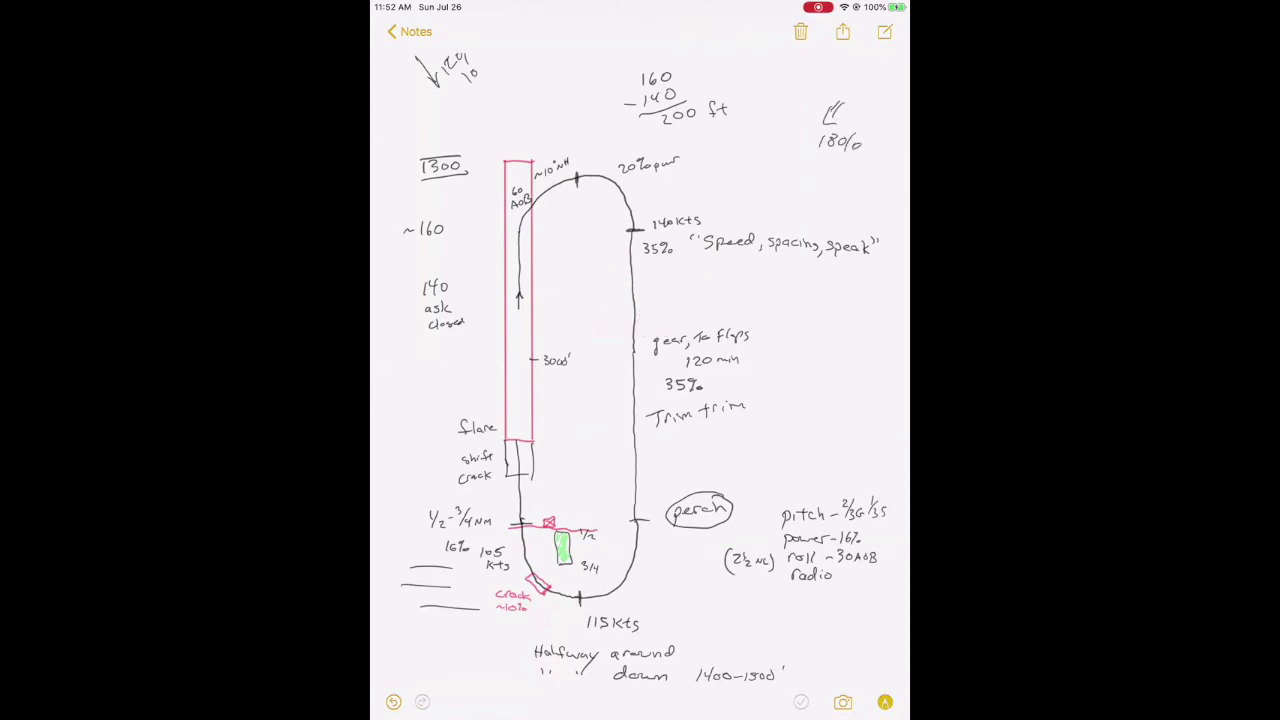
left_click(885, 702)
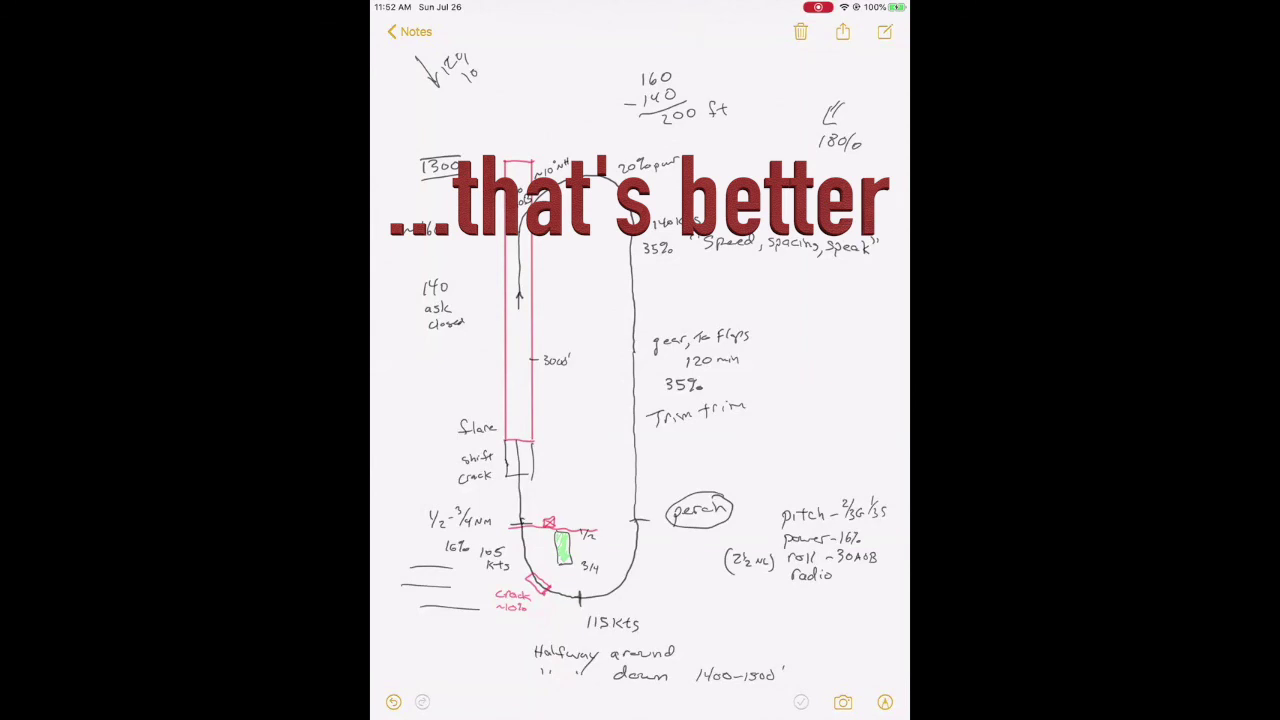
left_click(885, 702)
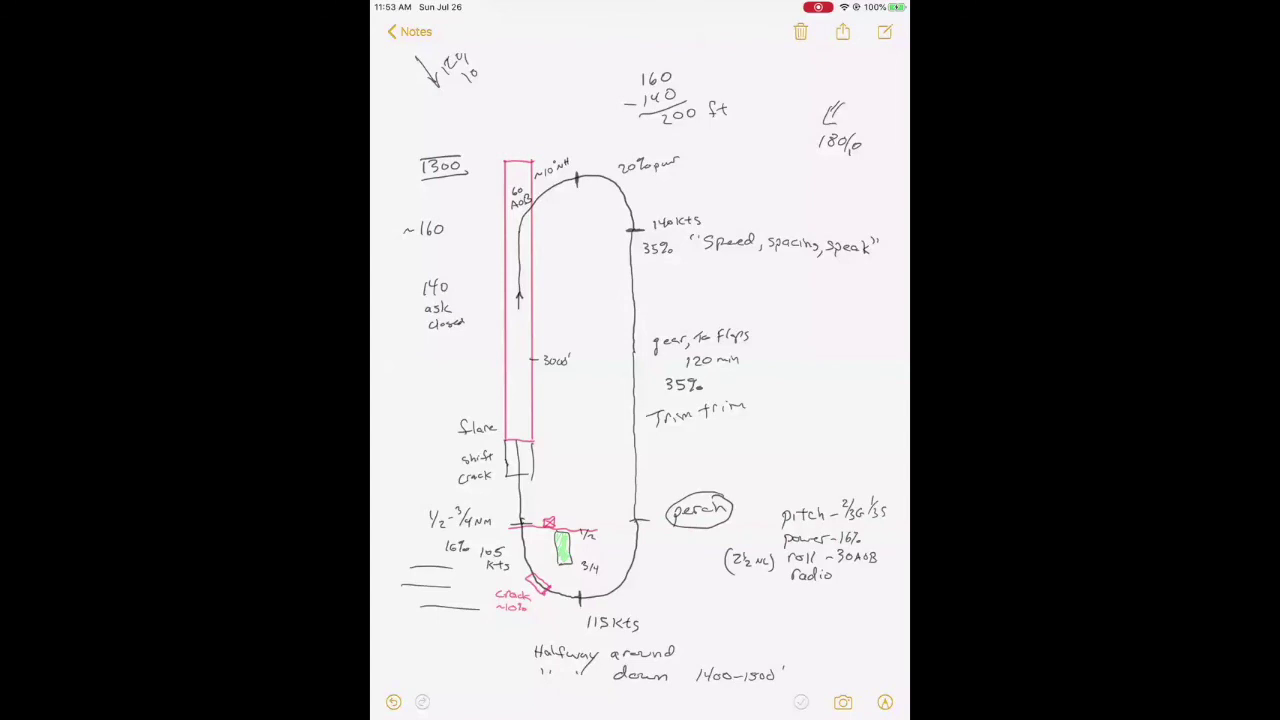
Step: Handwrite 1800', 120 Kts and 'trimmed' stacked right of the oval above perch
left_click_drag(736, 443, 755, 447)
left_click_drag(748, 456, 759, 464)
left_click_drag(745, 476, 751, 480)
Step: Circle the '20% pwr' note at the top of the oval and exit drawing mode
left_click_drag(640, 150, 650, 148)
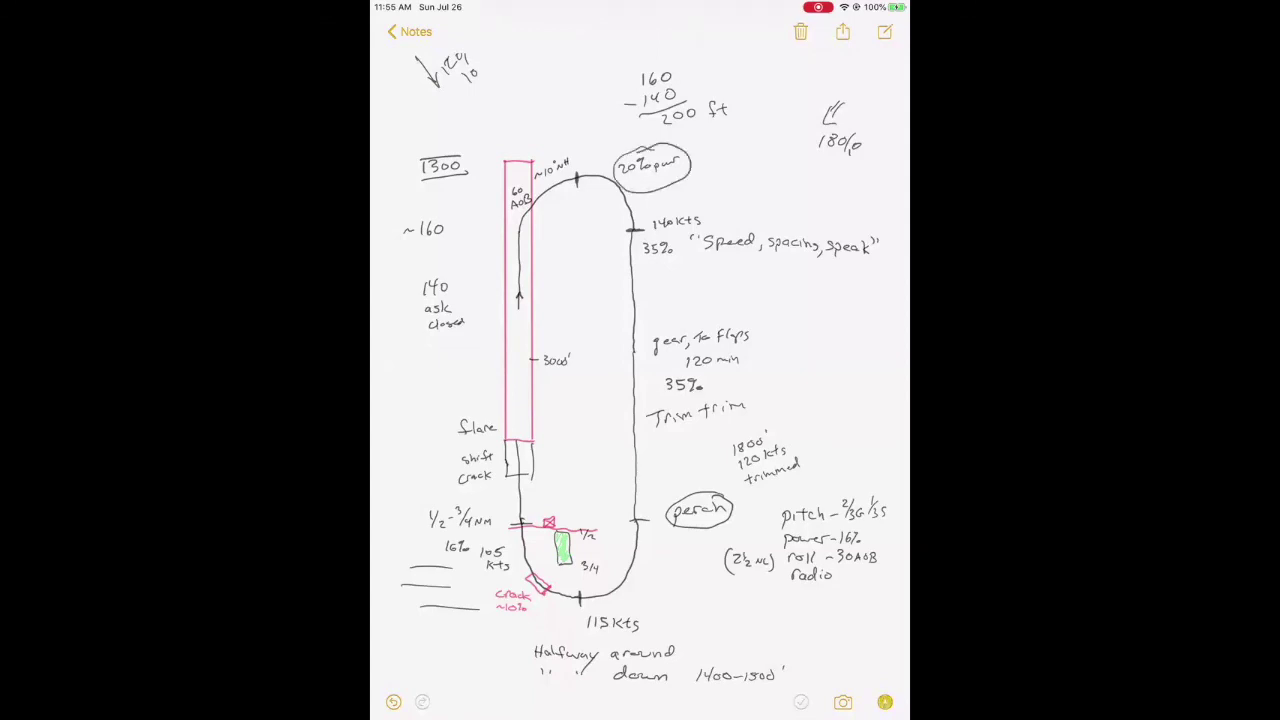
left_click(885, 702)
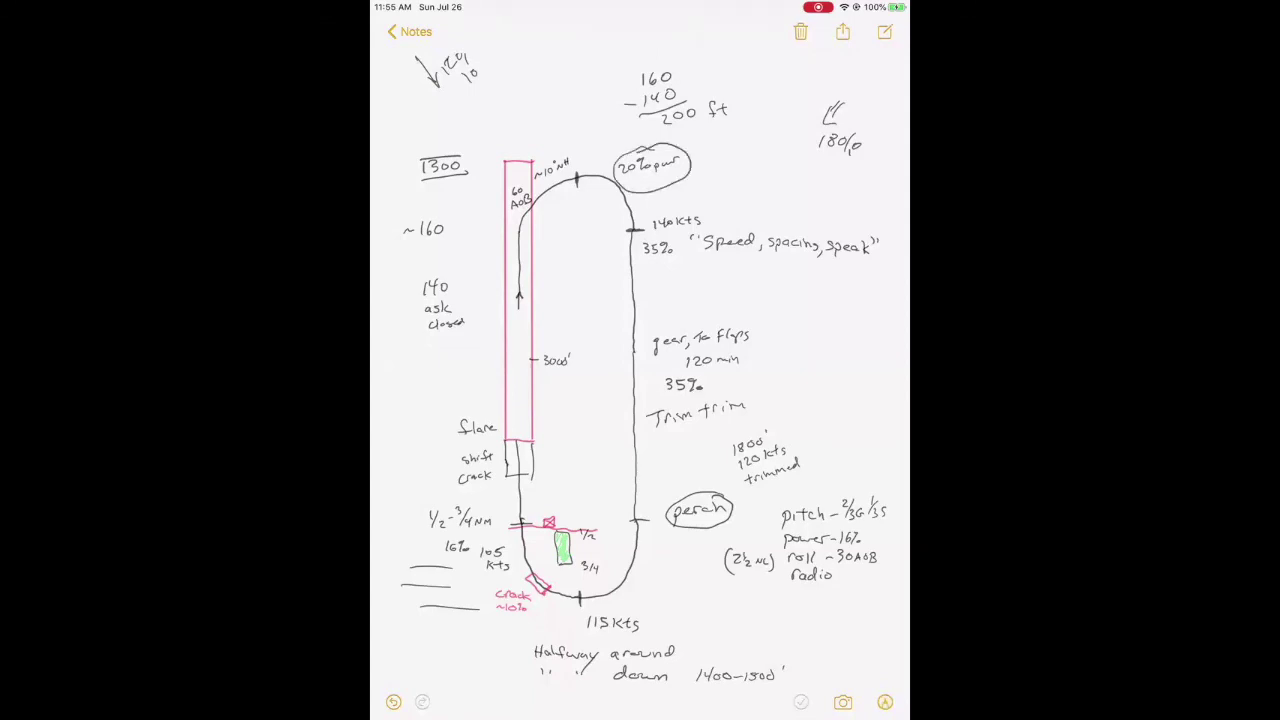